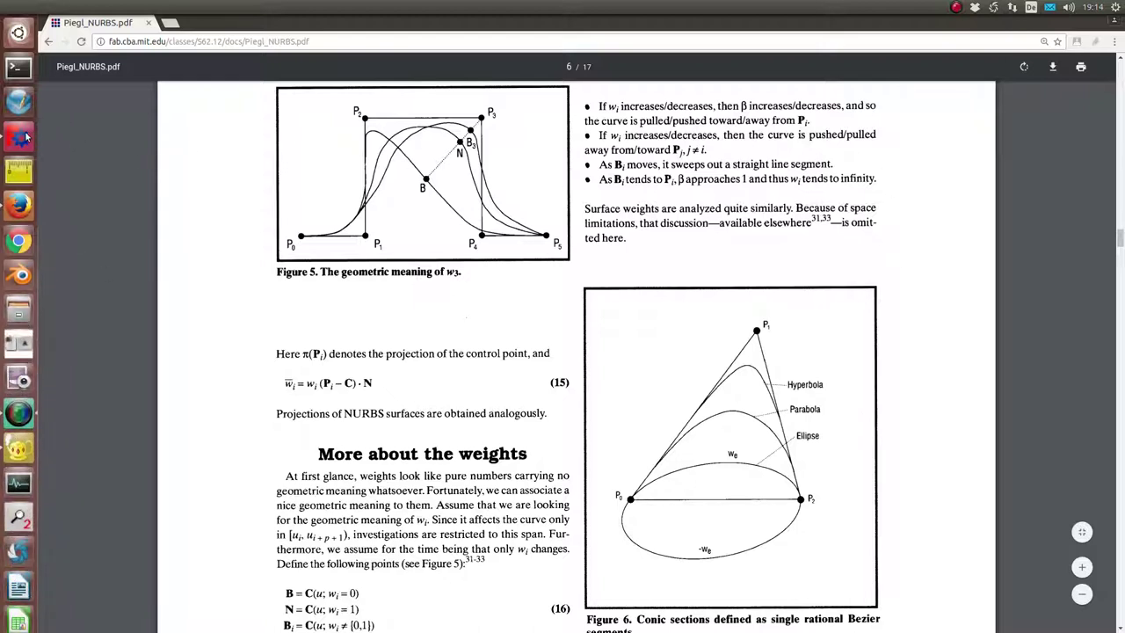
# Switch to FreeCAD, create a Simple Hood NURBS surface, and orbit to inspect it.
pyautogui.click(16, 140)
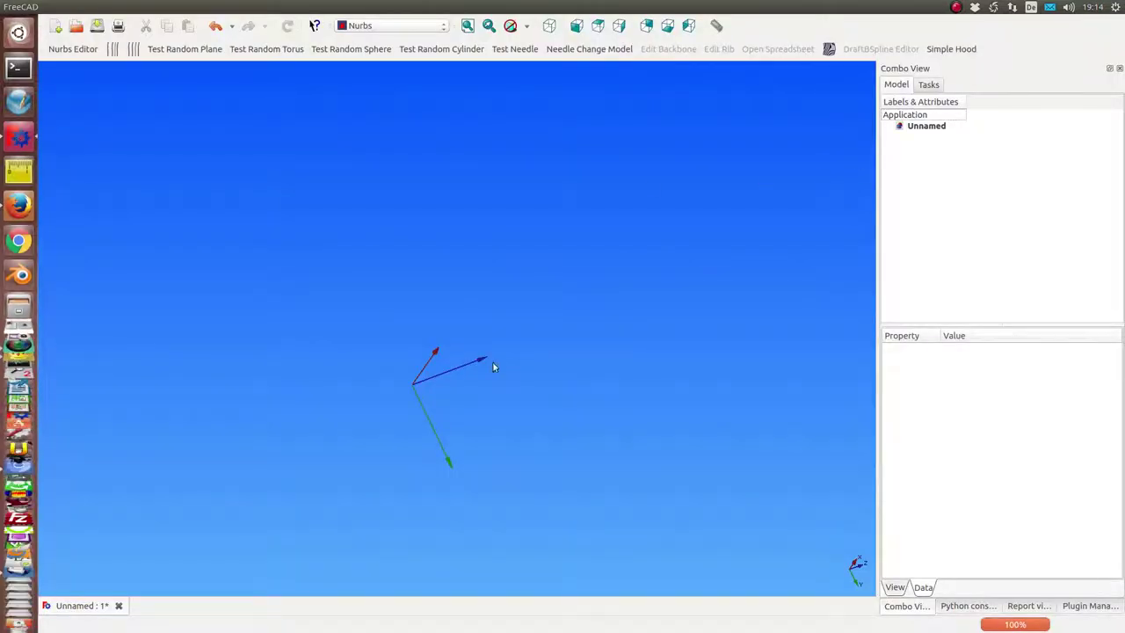
pyautogui.click(954, 53)
pyautogui.moveTo(663, 406)
pyautogui.mouseDown(button='middle')
pyautogui.moveTo(690, 385)
pyautogui.moveTo(589, 287)
pyautogui.mouseUp(button='middle')
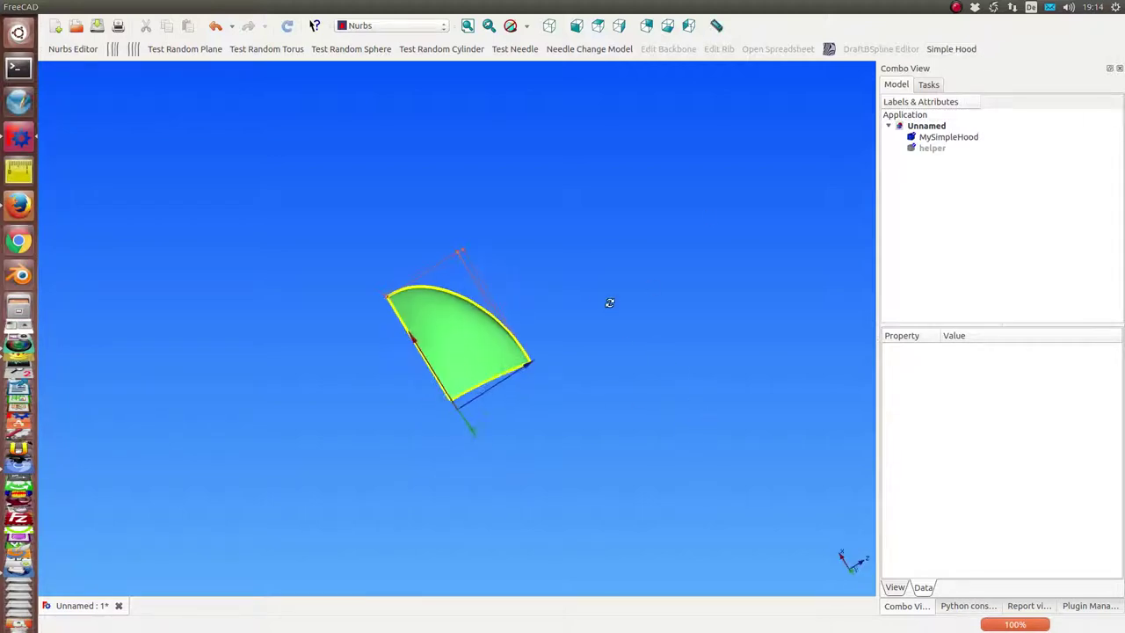
pyautogui.click(963, 141)
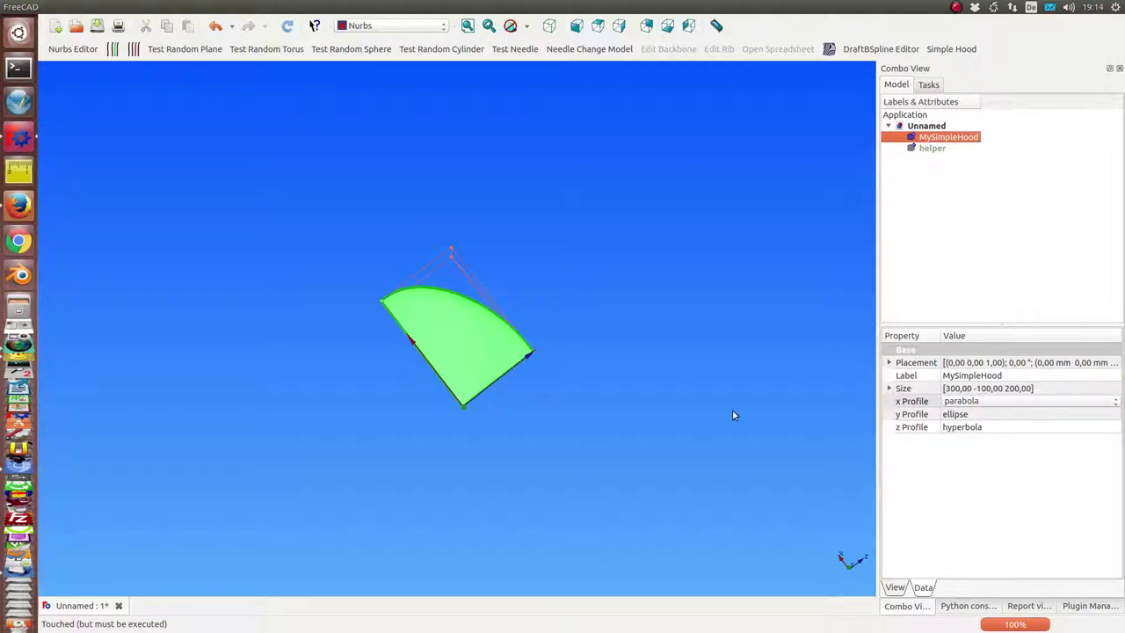
pyautogui.moveTo(734, 415)
pyautogui.mouseDown(button='middle')
pyautogui.moveTo(498, 404)
pyautogui.moveTo(537, 291)
pyautogui.moveTo(427, 477)
pyautogui.moveTo(427, 517)
pyautogui.mouseUp(button='middle')
pyautogui.moveTo(466, 468)
pyautogui.mouseDown(button='middle')
pyautogui.moveTo(477, 452)
pyautogui.moveTo(424, 452)
pyautogui.moveTo(510, 469)
pyautogui.moveTo(622, 425)
pyautogui.moveTo(574, 376)
pyautogui.mouseUp(button='middle')
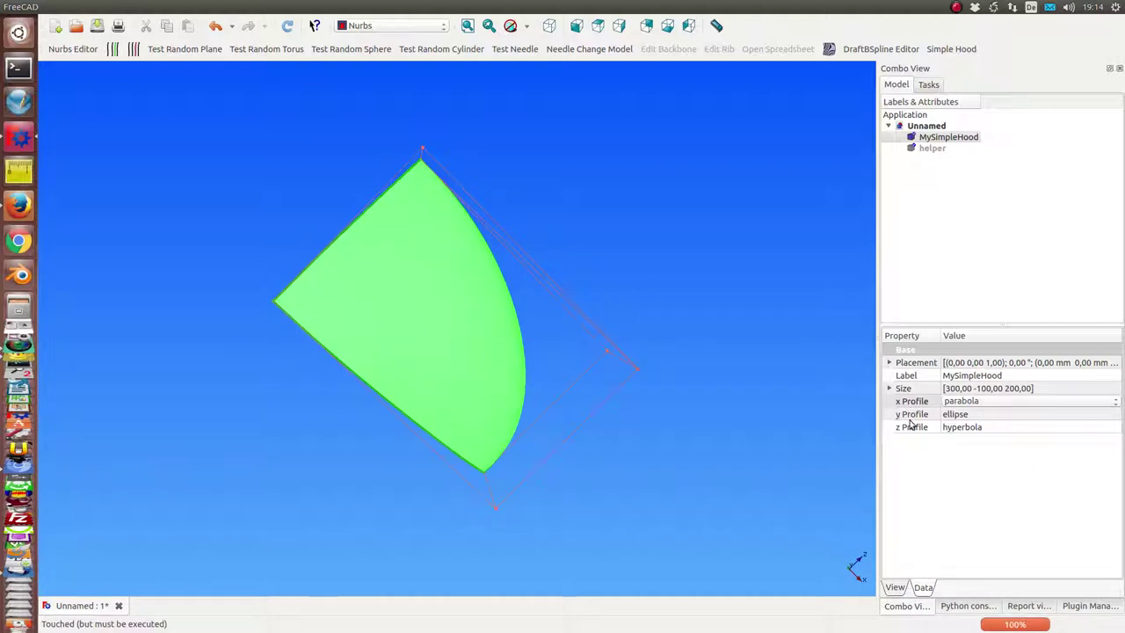
pyautogui.moveTo(762, 478)
pyautogui.mouseDown(button='middle')
pyautogui.moveTo(528, 191)
pyautogui.moveTo(354, 345)
pyautogui.moveTo(562, 185)
pyautogui.moveTo(601, 193)
pyautogui.mouseUp(button='middle')
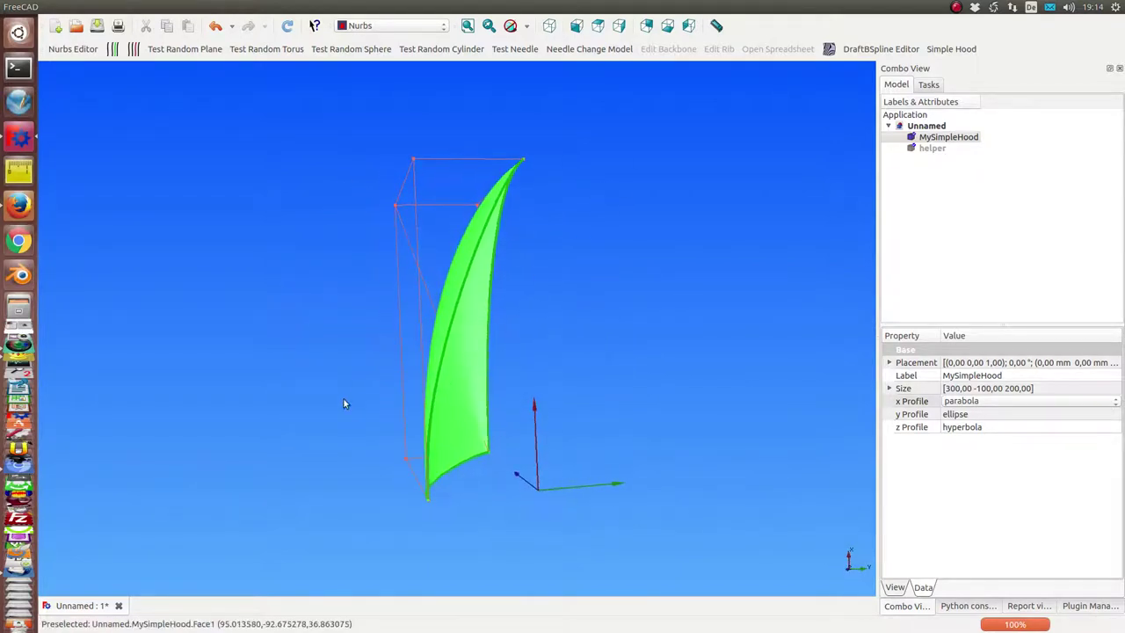
pyautogui.moveTo(346, 402); pyautogui.dragTo(331, 321, button='middle')
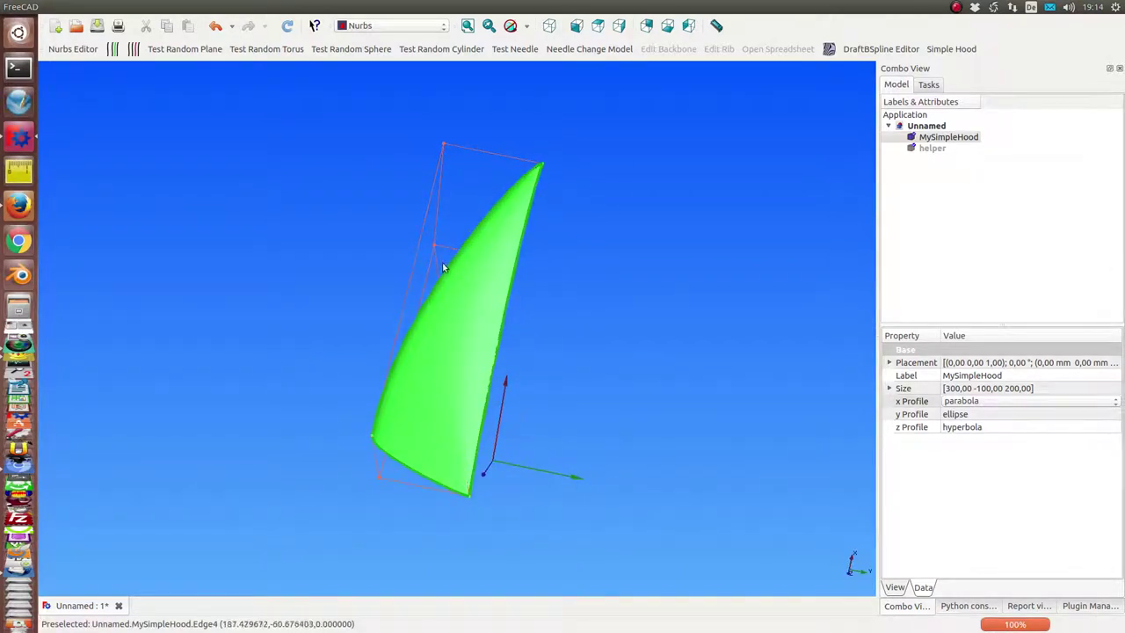
pyautogui.moveTo(504, 488)
pyautogui.mouseDown(button='middle')
pyautogui.moveTo(498, 334)
pyautogui.moveTo(528, 206)
pyautogui.mouseUp(button='middle')
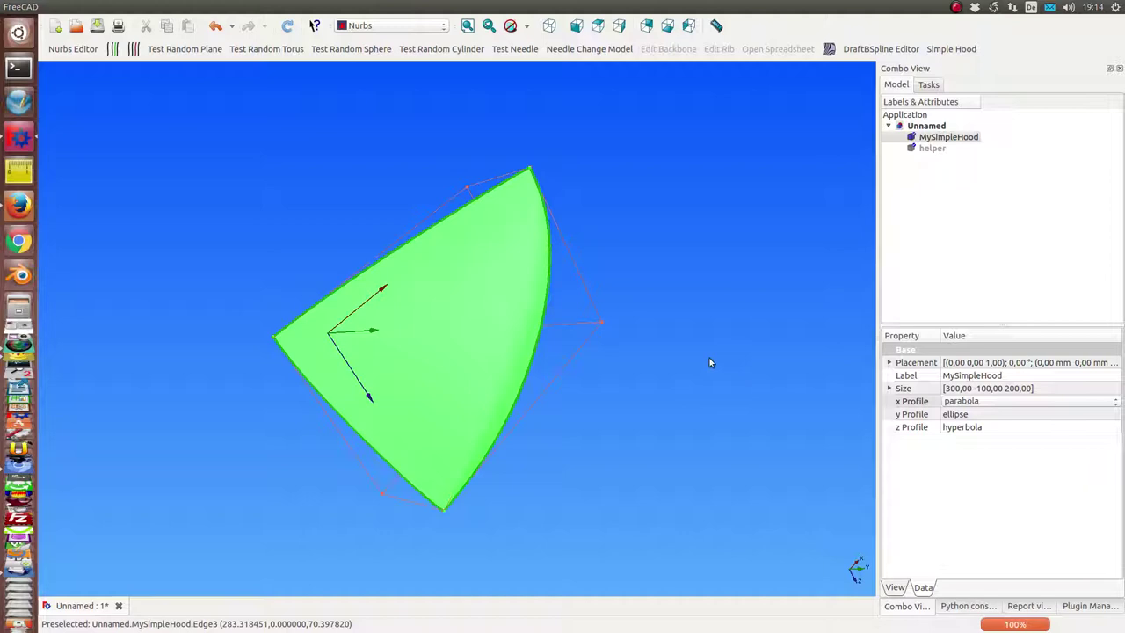
pyautogui.moveTo(710, 361)
pyautogui.mouseDown(button='middle')
pyautogui.moveTo(736, 422)
pyautogui.moveTo(741, 498)
pyautogui.mouseUp(button='middle')
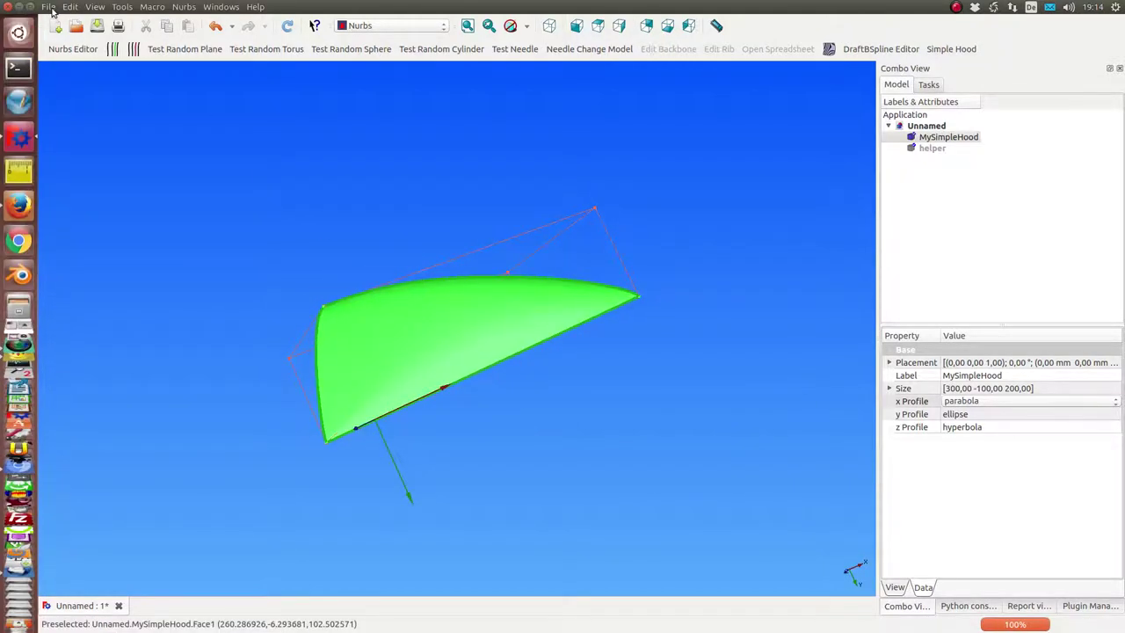
# Open nonuniform_examples.fcstd from the recent files and orbit to view its conic sketches.
pyautogui.click(49, 9)
pyautogui.moveTo(75, 246)
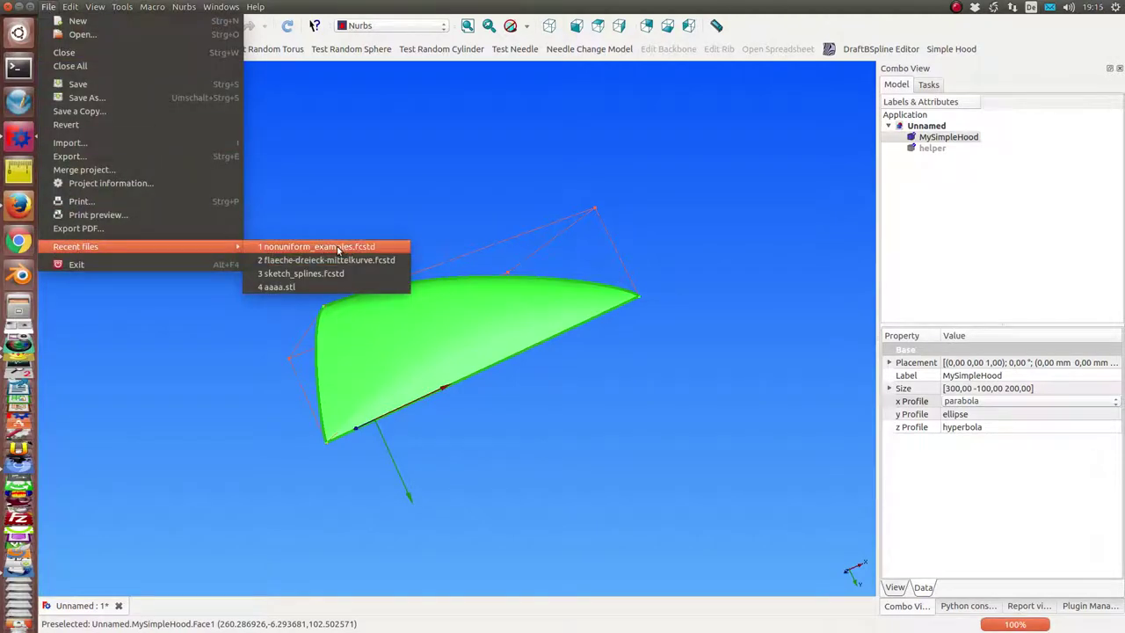
pyautogui.click(338, 250)
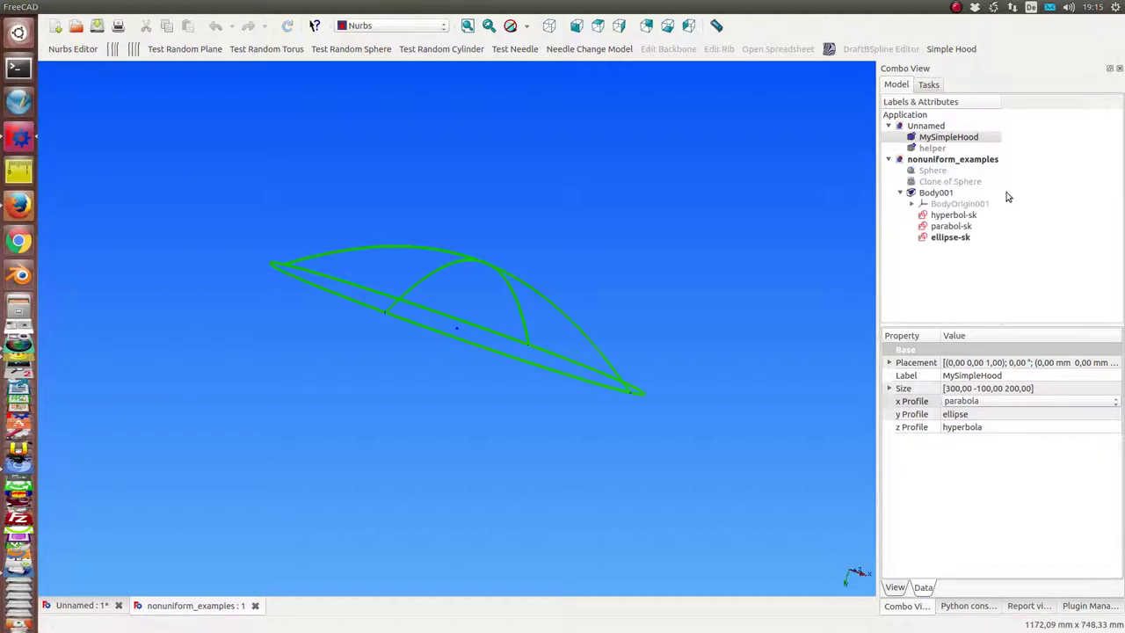
pyautogui.moveTo(525, 304)
pyautogui.mouseDown(button='middle')
pyautogui.moveTo(534, 329)
pyautogui.moveTo(489, 209)
pyautogui.moveTo(623, 171)
pyautogui.moveTo(753, 377)
pyautogui.moveTo(612, 493)
pyautogui.moveTo(371, 459)
pyautogui.moveTo(334, 414)
pyautogui.moveTo(293, 311)
pyautogui.moveTo(299, 242)
pyautogui.moveTo(417, 321)
pyautogui.mouseUp(button='middle')
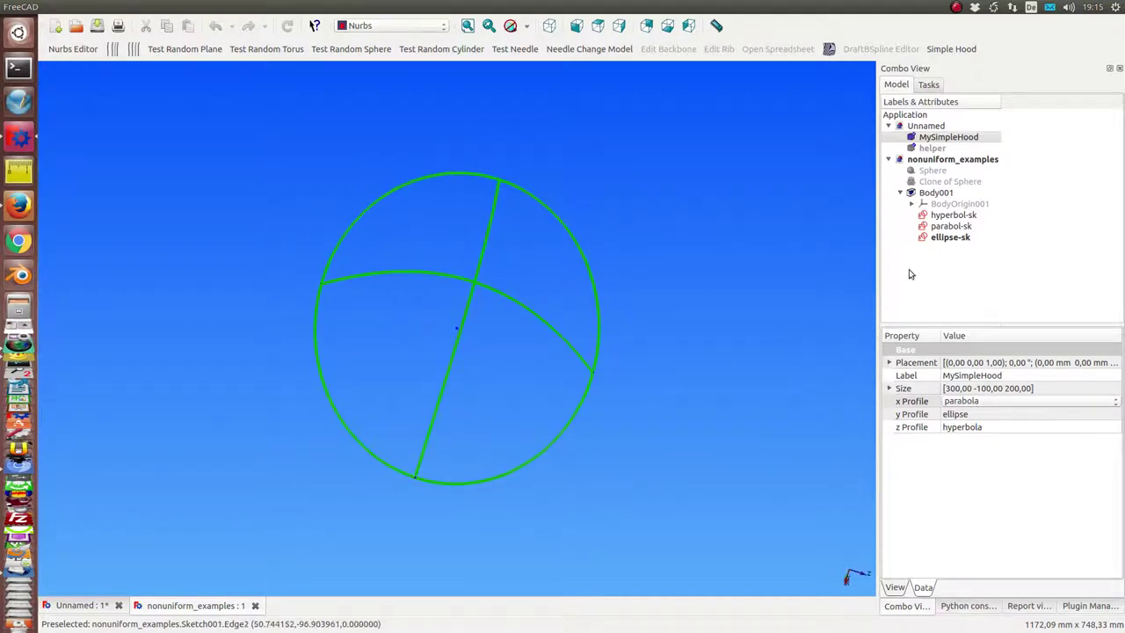
# Edit the ellipse-sk sketch, select its ellipse edge, then close the sketch.
pyautogui.doubleClick(949, 240)
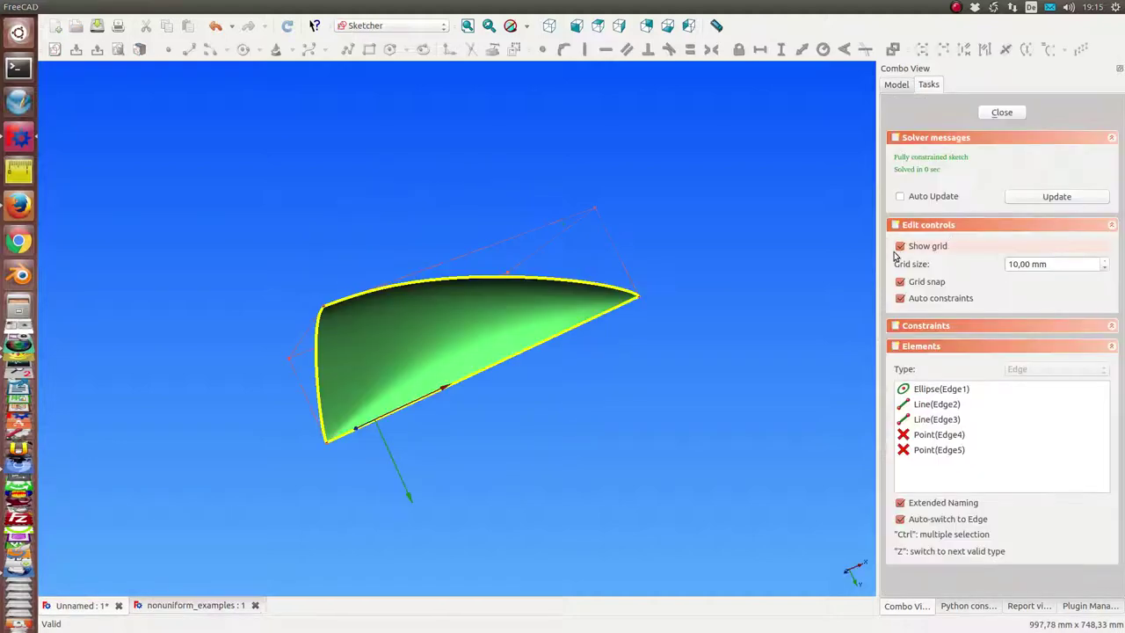
pyautogui.moveTo(877, 254); pyautogui.dragTo(777, 254)
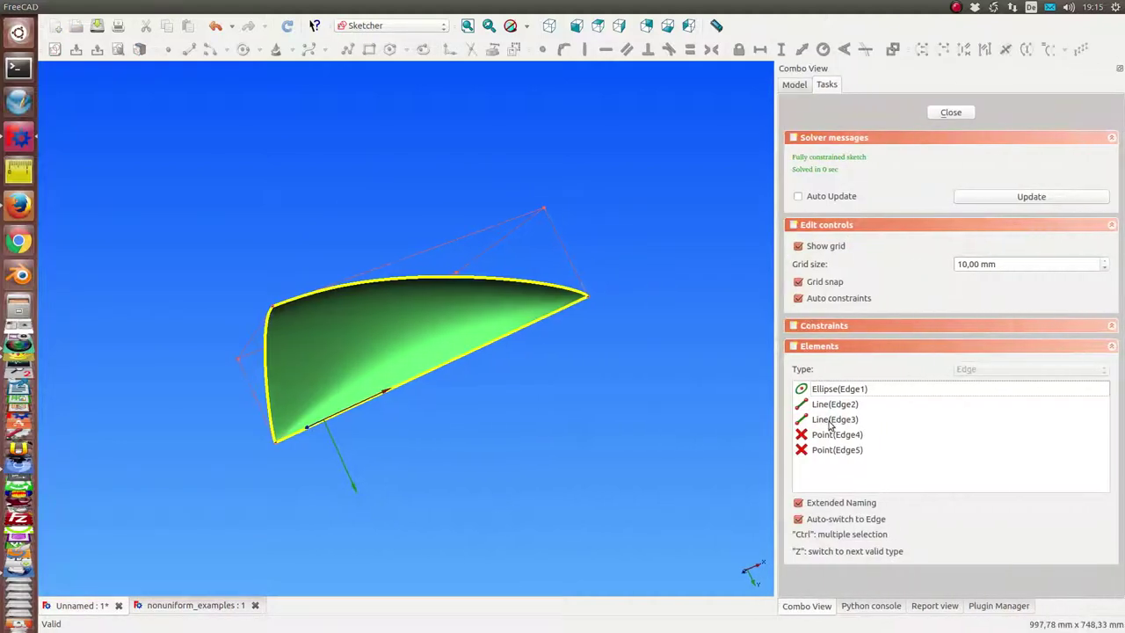
pyautogui.click(825, 396)
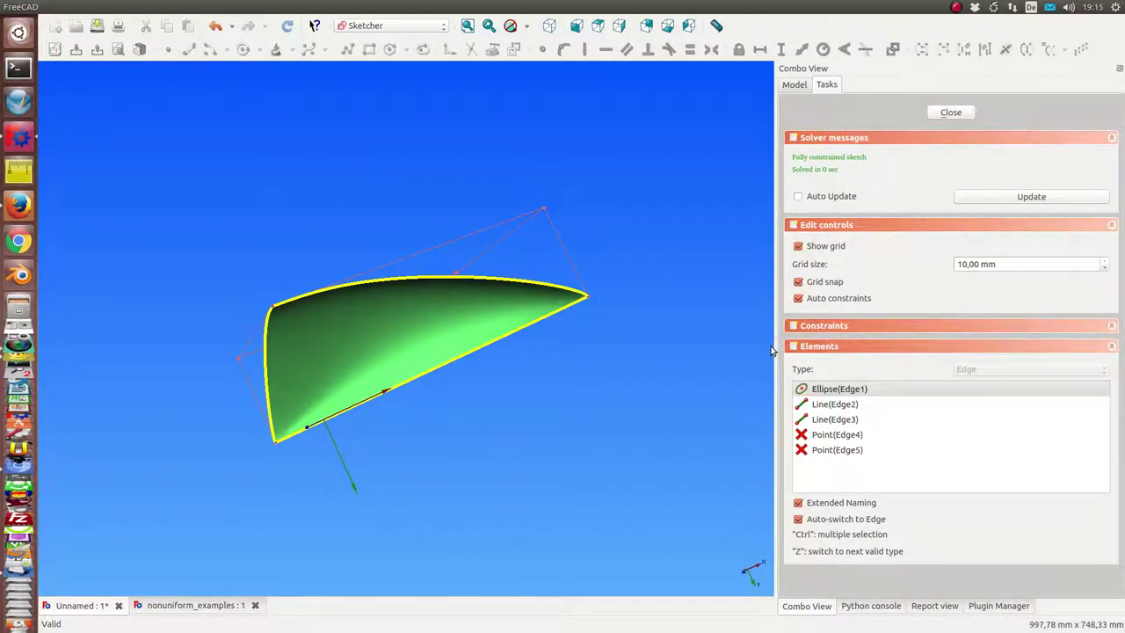
pyautogui.click(950, 113)
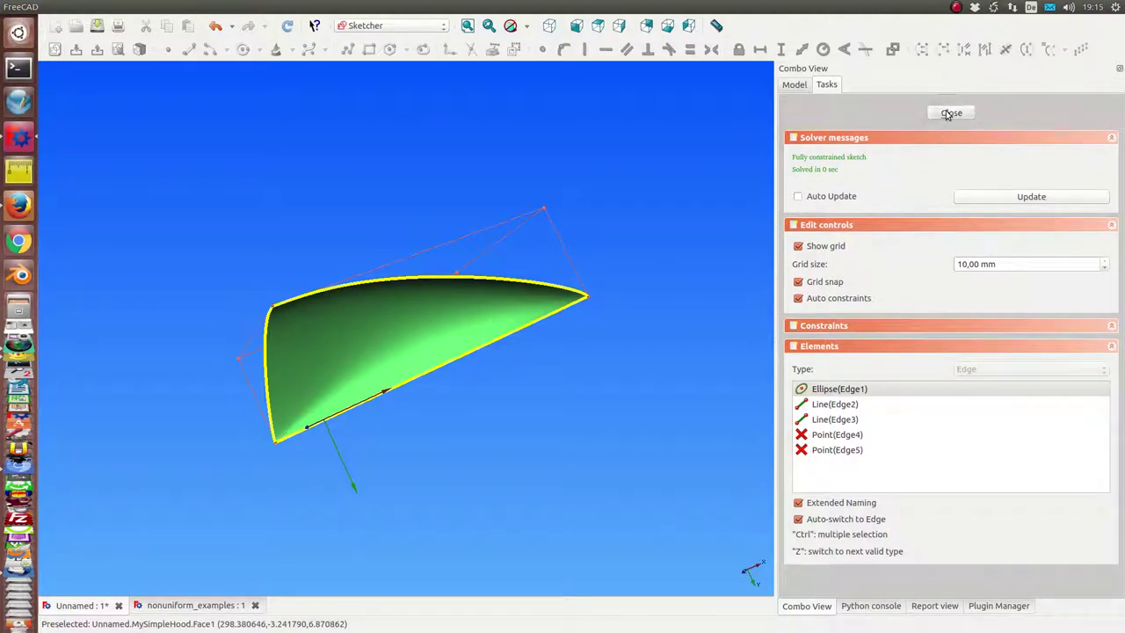
# In nonuniform_examples, toggle the ellipse, parabola and hyperbola sketches until all are hidden.
pyautogui.click(187, 606)
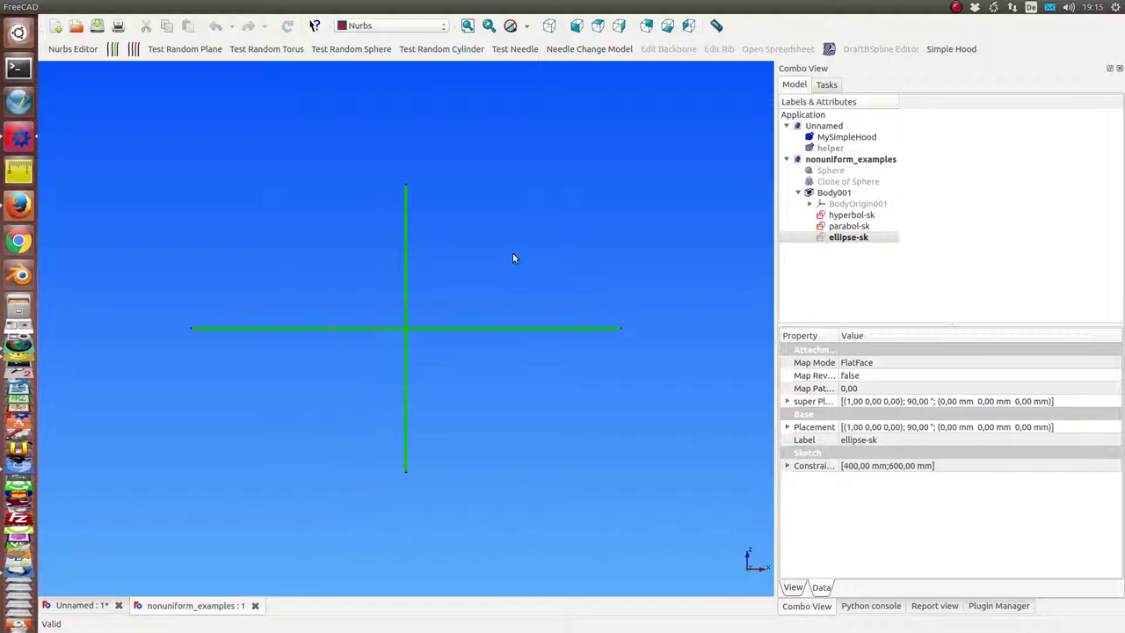
pyautogui.moveTo(515, 259)
pyautogui.mouseDown(button='middle')
pyautogui.moveTo(392, 427)
pyautogui.moveTo(733, 231)
pyautogui.mouseUp(button='middle')
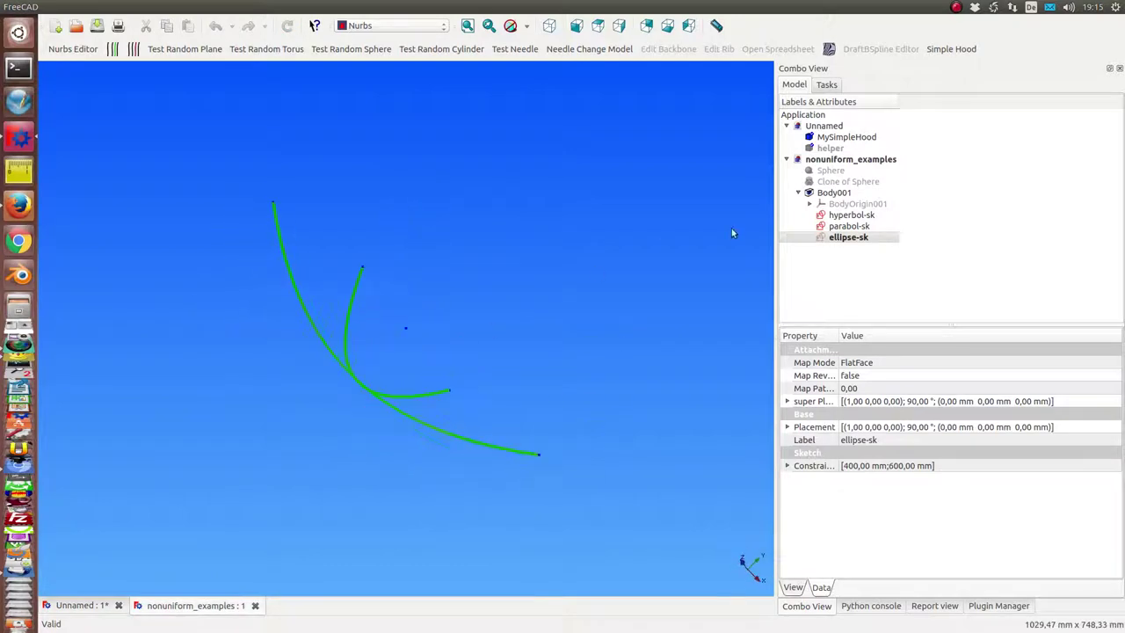
pyautogui.click(849, 227)
pyautogui.press('space')
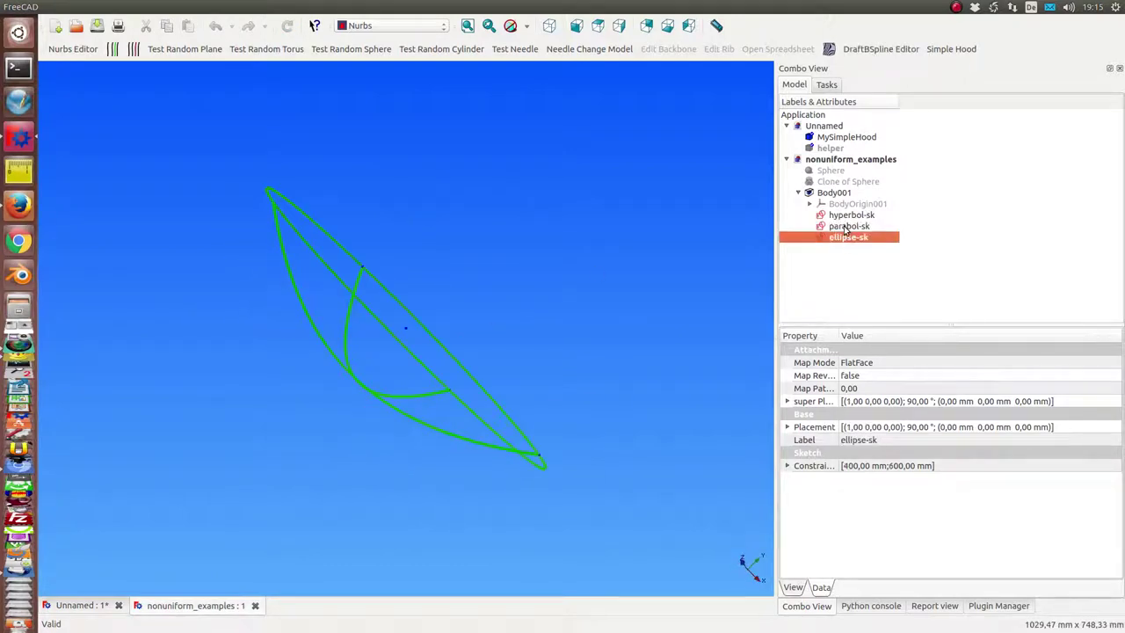
pyautogui.click(845, 227)
pyautogui.press('space')
pyautogui.press('space')
pyautogui.click(835, 239)
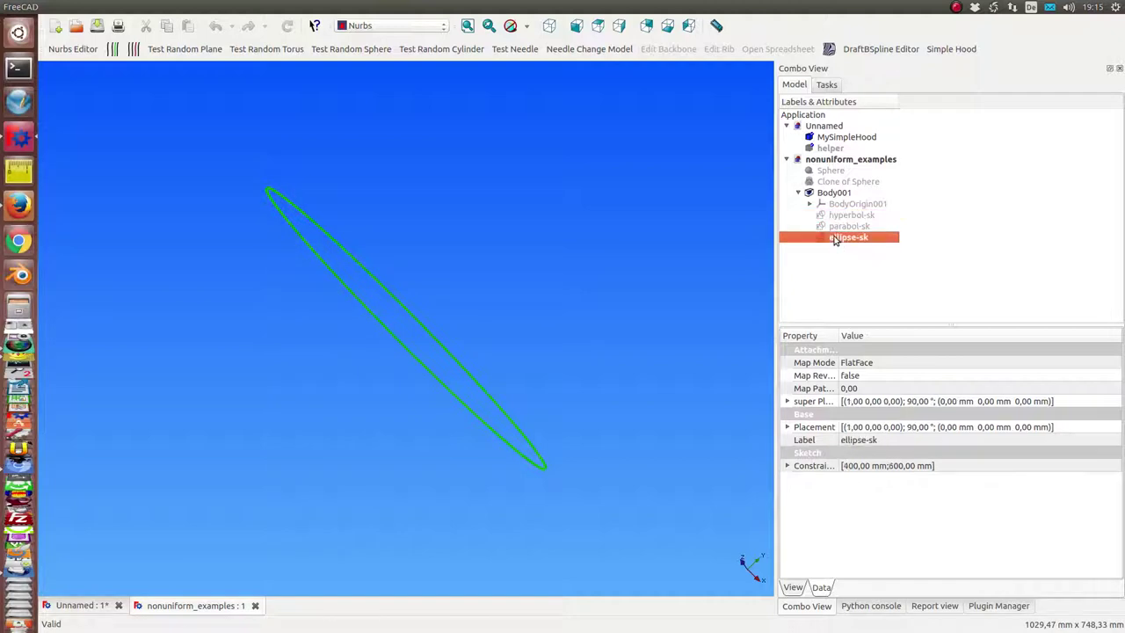
pyautogui.press('space')
pyautogui.click(844, 227)
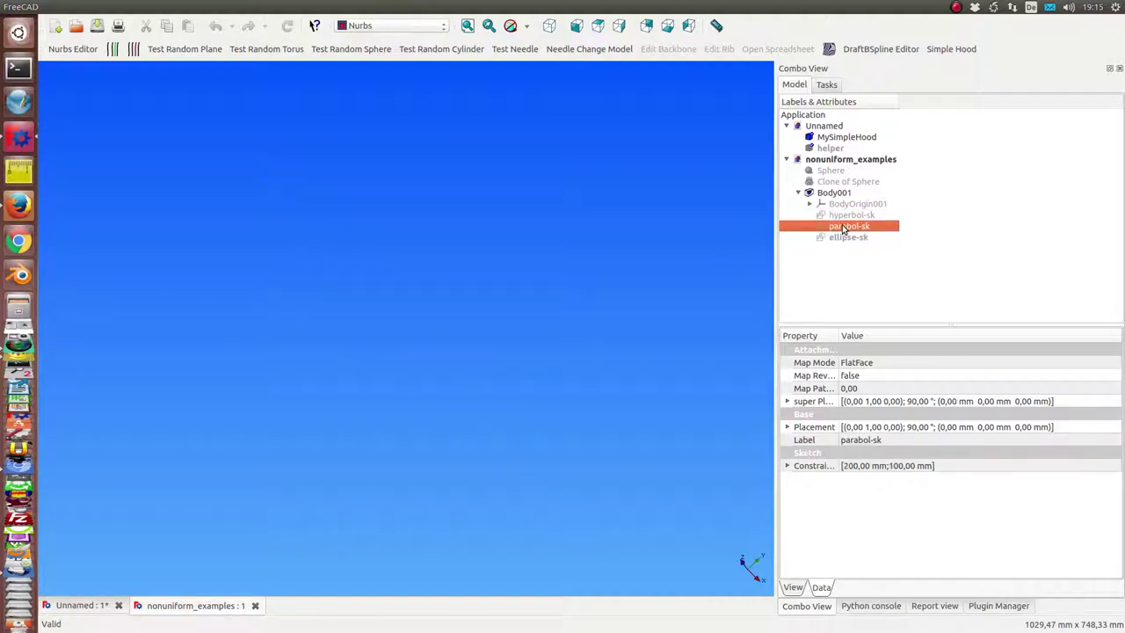
# Edit the parabol-sk sketch, orbit to face it squarely, then close the edit.
pyautogui.doubleClick(844, 227)
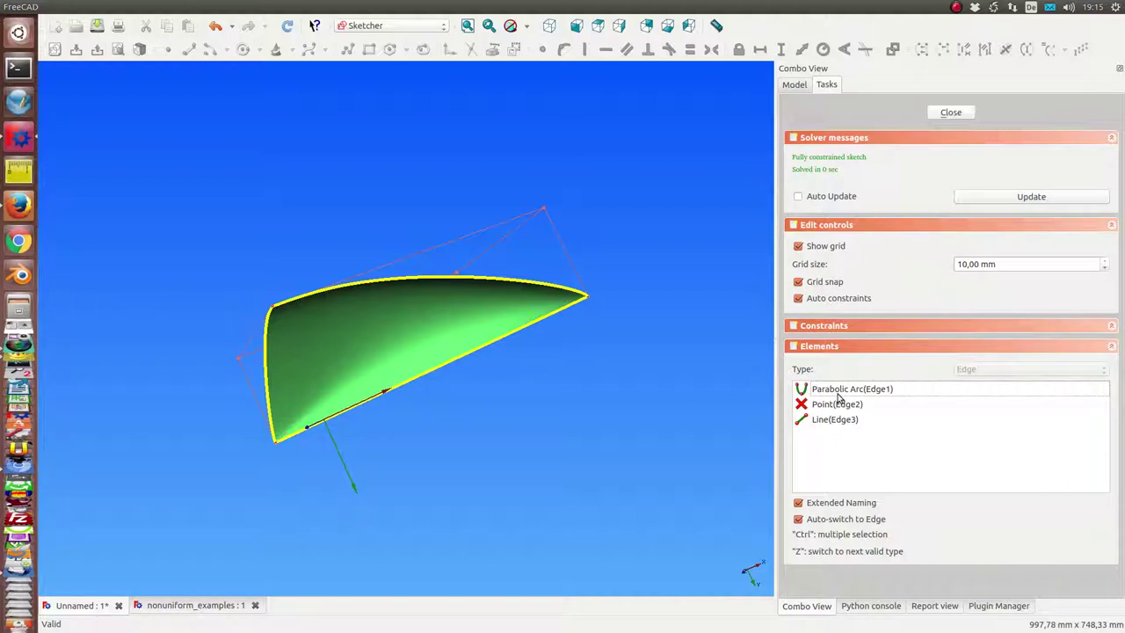
pyautogui.moveTo(462, 445); pyautogui.dragTo(430, 392, button='middle')
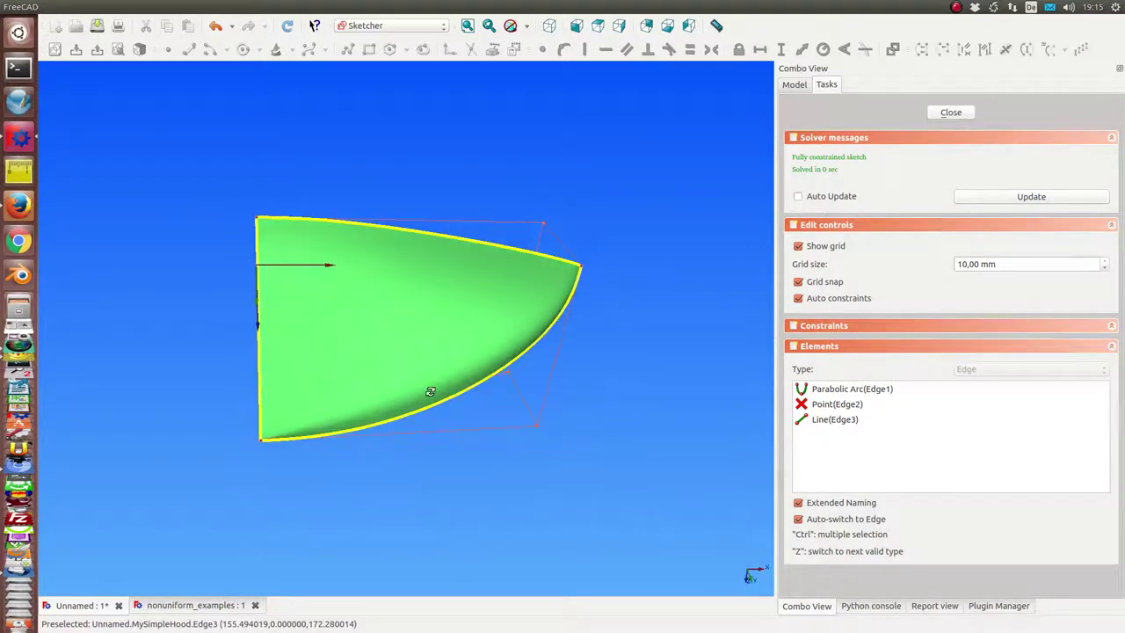
pyautogui.click(951, 113)
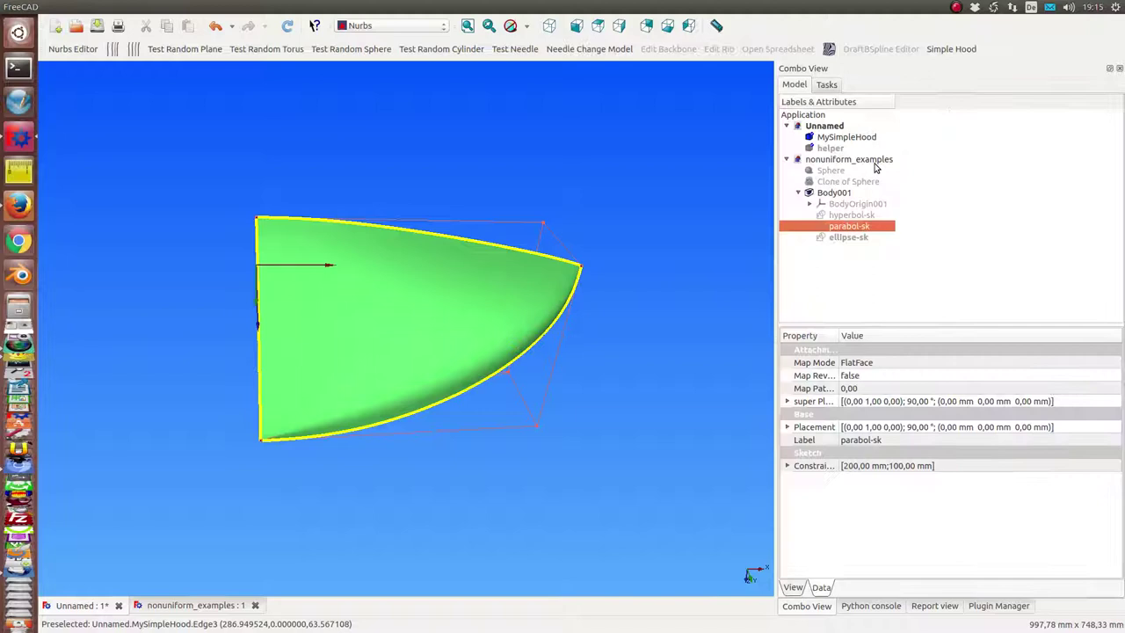
# Select hyperbol-sk and close the Unnamed scratch document, discarding it.
pyautogui.click(849, 214)
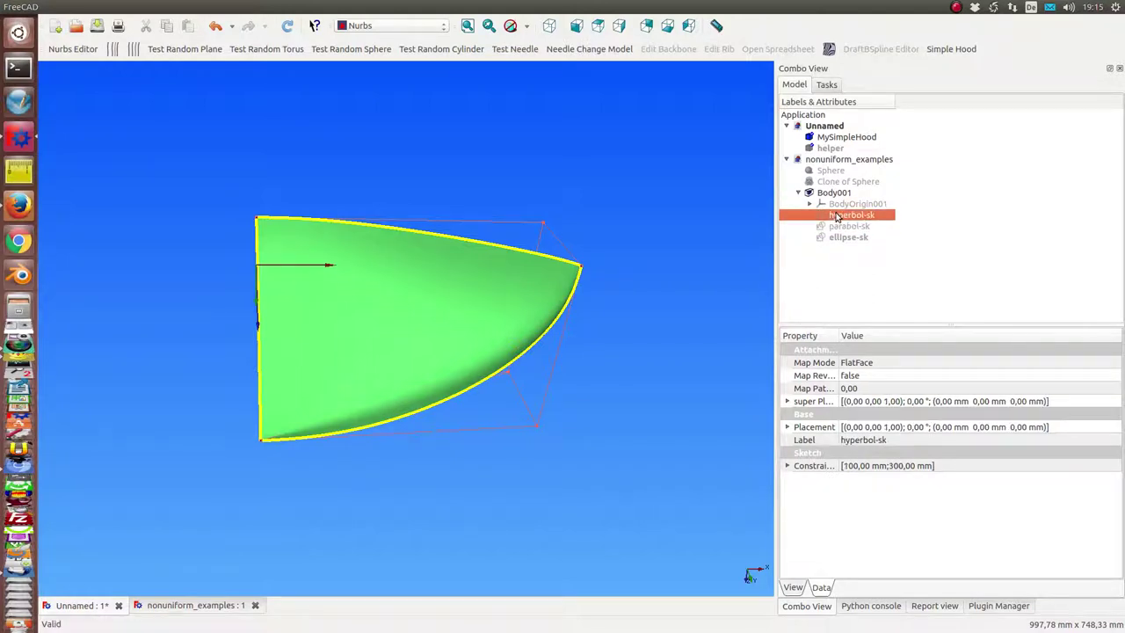
pyautogui.click(113, 612)
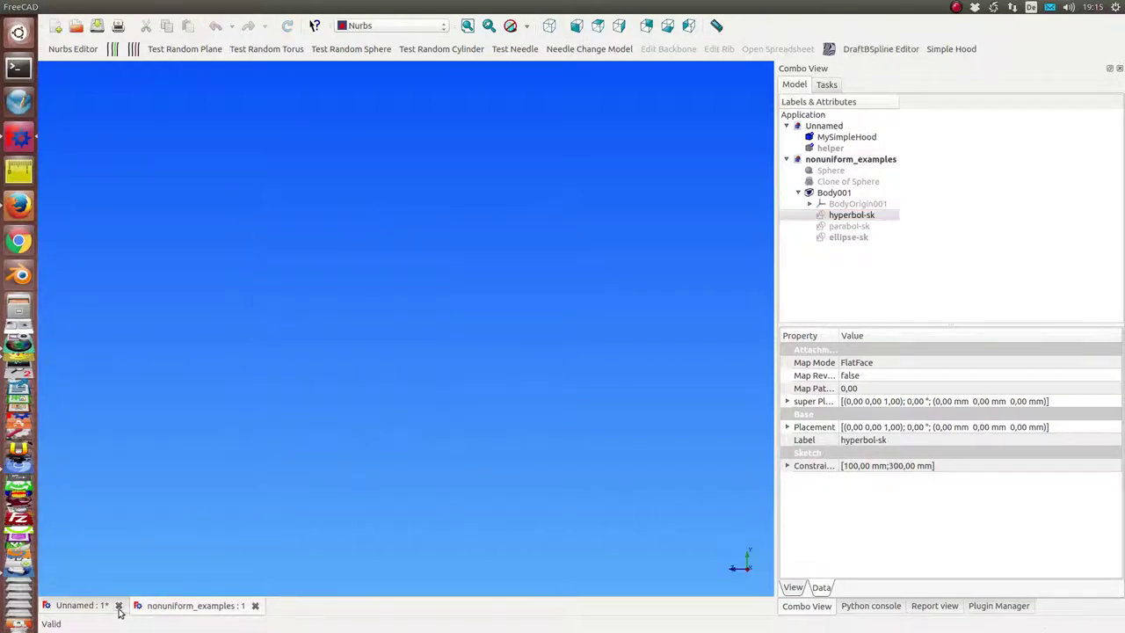
pyautogui.click(119, 607)
pyautogui.click(584, 273)
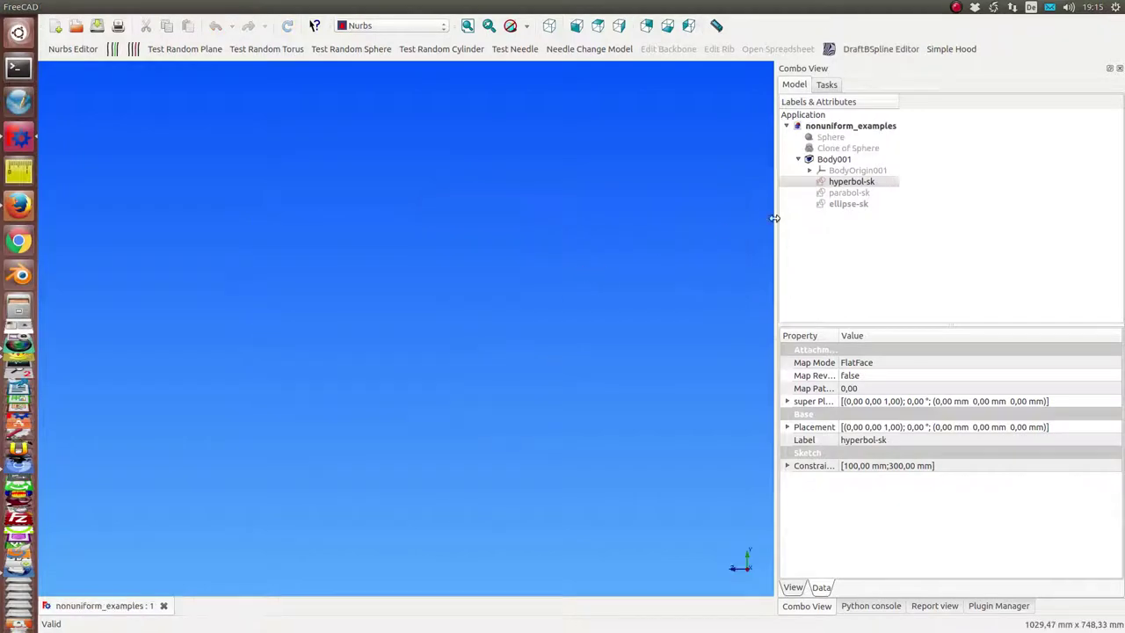
# Edit the hyperbol-sk sketch, view it from oblique angles, then close the edit.
pyautogui.doubleClick(858, 182)
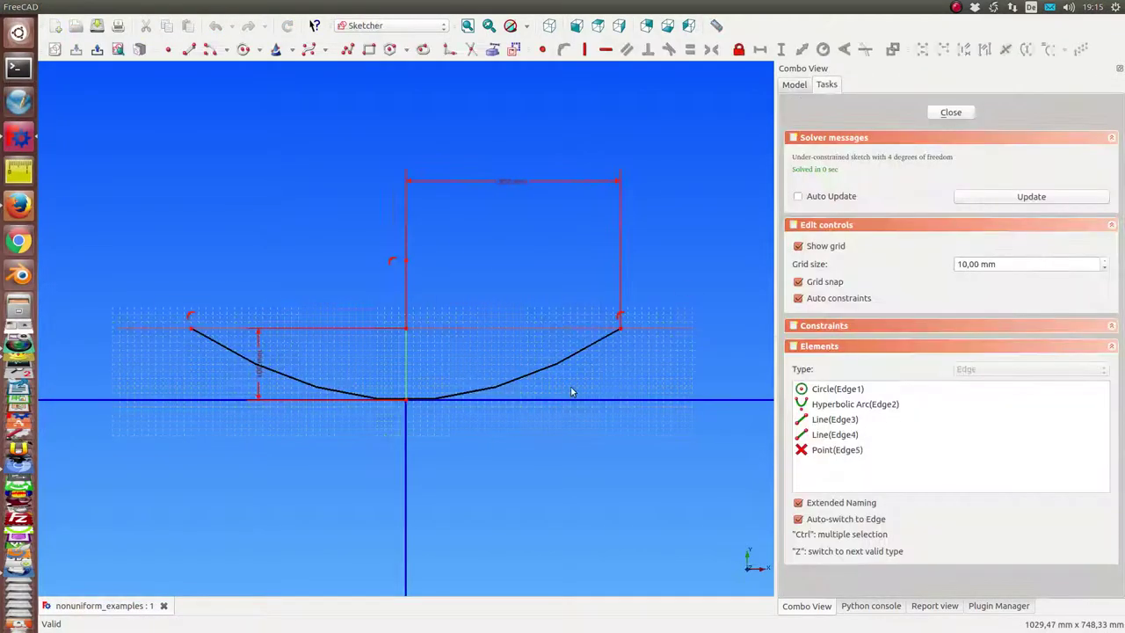
pyautogui.moveTo(570, 390)
pyautogui.mouseDown(button='middle')
pyautogui.moveTo(459, 444)
pyautogui.moveTo(408, 385)
pyautogui.moveTo(512, 530)
pyautogui.moveTo(175, 566)
pyautogui.moveTo(244, 444)
pyautogui.moveTo(517, 359)
pyautogui.moveTo(583, 422)
pyautogui.moveTo(473, 543)
pyautogui.moveTo(615, 360)
pyautogui.mouseUp(button='middle')
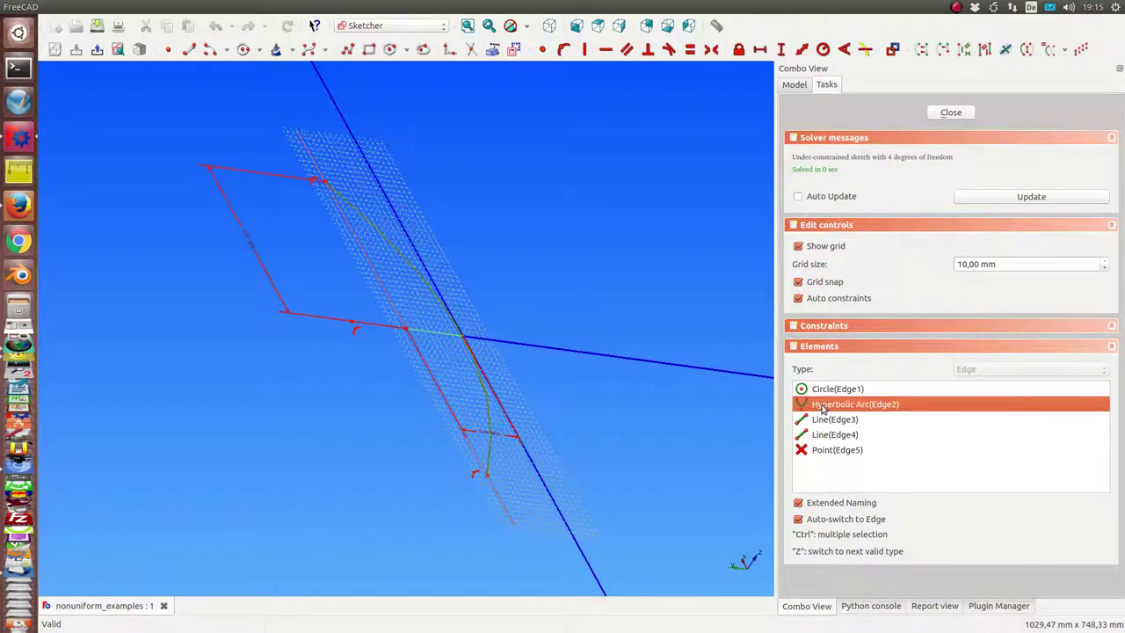
pyautogui.moveTo(609, 442)
pyautogui.mouseDown(button='middle')
pyautogui.moveTo(342, 447)
pyautogui.moveTo(493, 351)
pyautogui.mouseUp(button='middle')
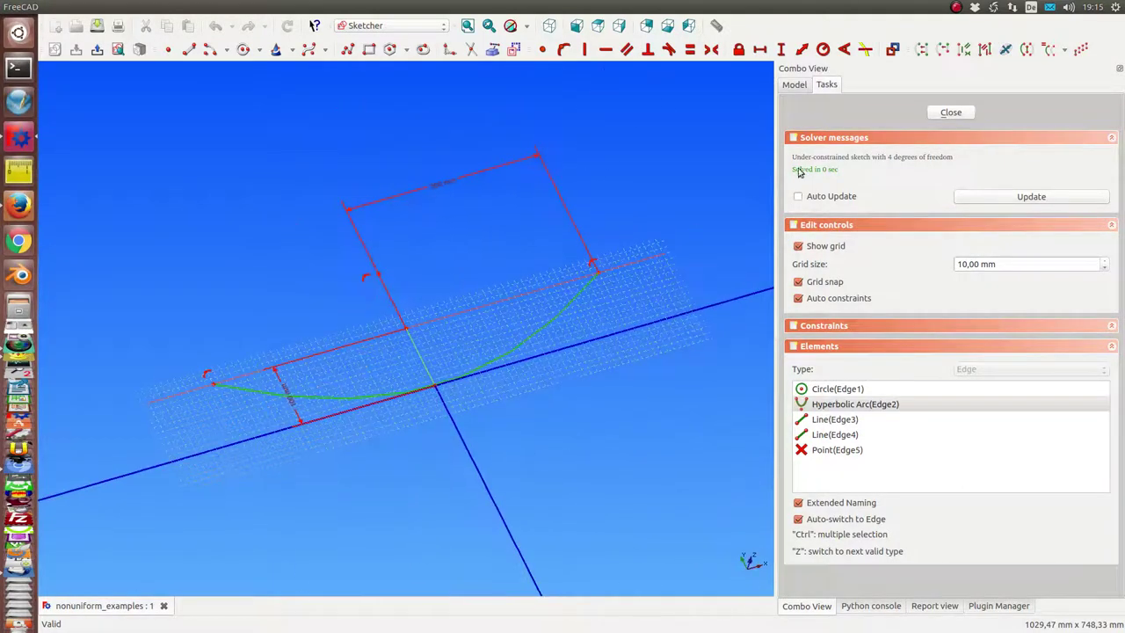
pyautogui.click(949, 113)
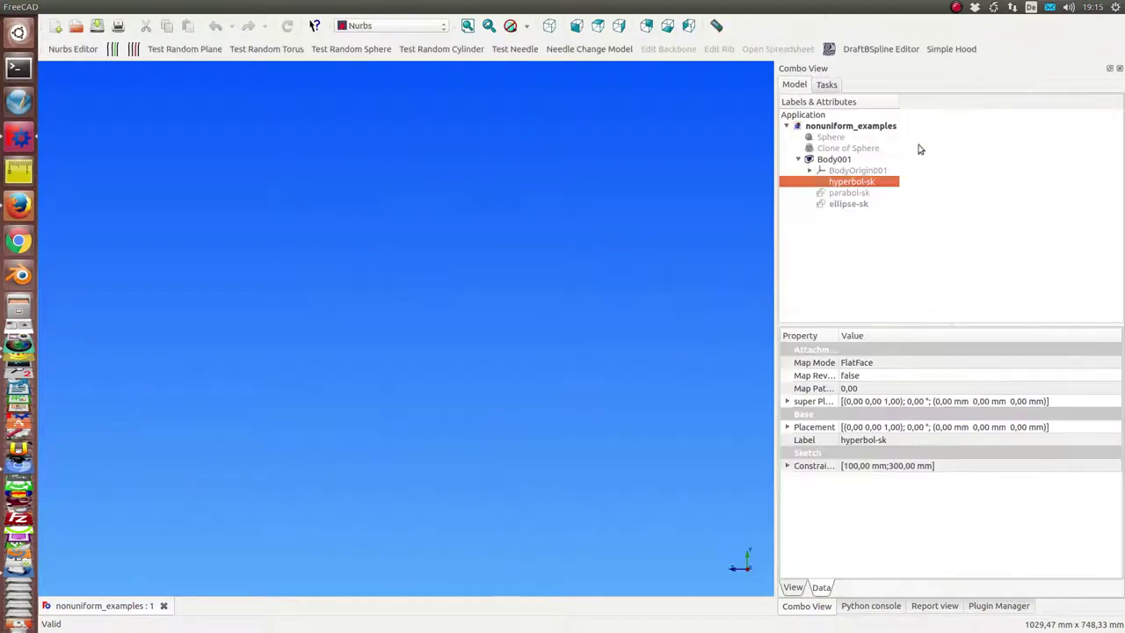
# Make the hyperbola and parabola profile sketches visible again.
pyautogui.press('space')
pyautogui.click(845, 193)
pyautogui.press('space')
# Make ellipse-sk visible so all three conic sketches show together.
pyautogui.click(846, 204)
pyautogui.press('space')
pyautogui.moveTo(579, 372)
pyautogui.mouseDown(button='middle')
pyautogui.moveTo(530, 300)
pyautogui.moveTo(335, 390)
pyautogui.mouseUp(button='middle')
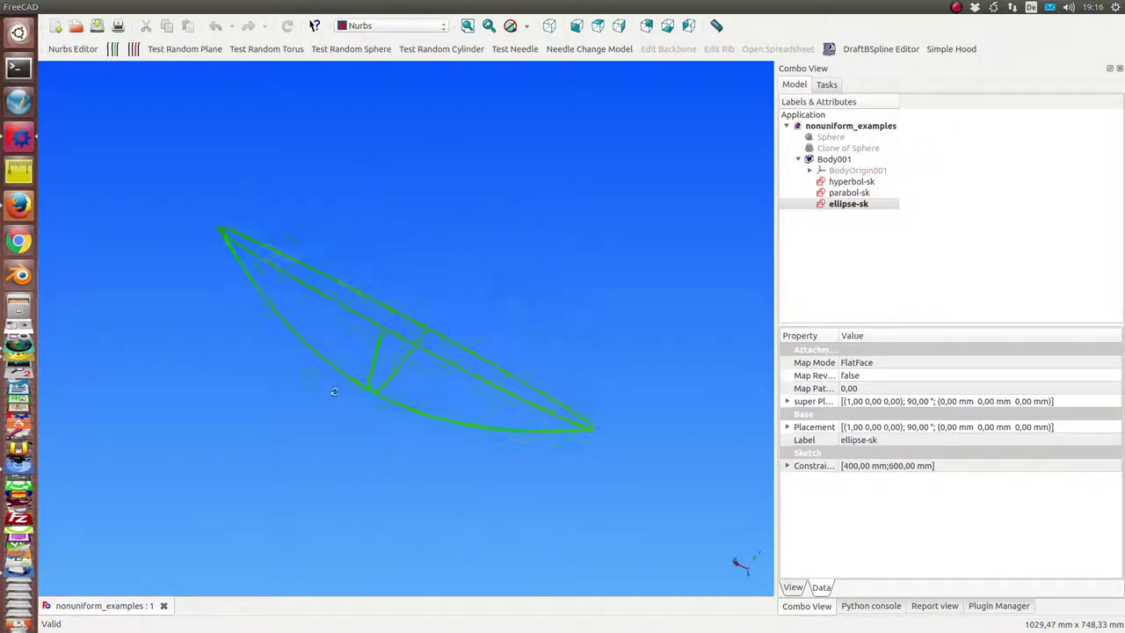
# Create a Simple Hood surface from the sketches and zoom in on it.
pyautogui.click(951, 53)
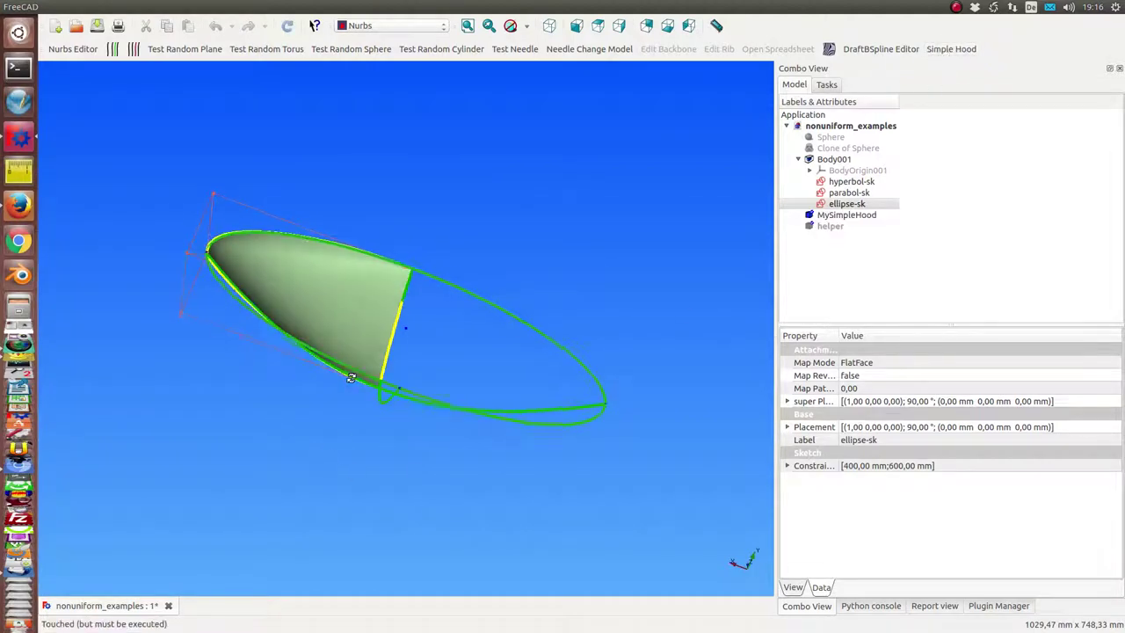
pyautogui.moveTo(334, 263); pyautogui.dragTo(283, 284, button='middle')
pyautogui.scroll(3, 265, 306)
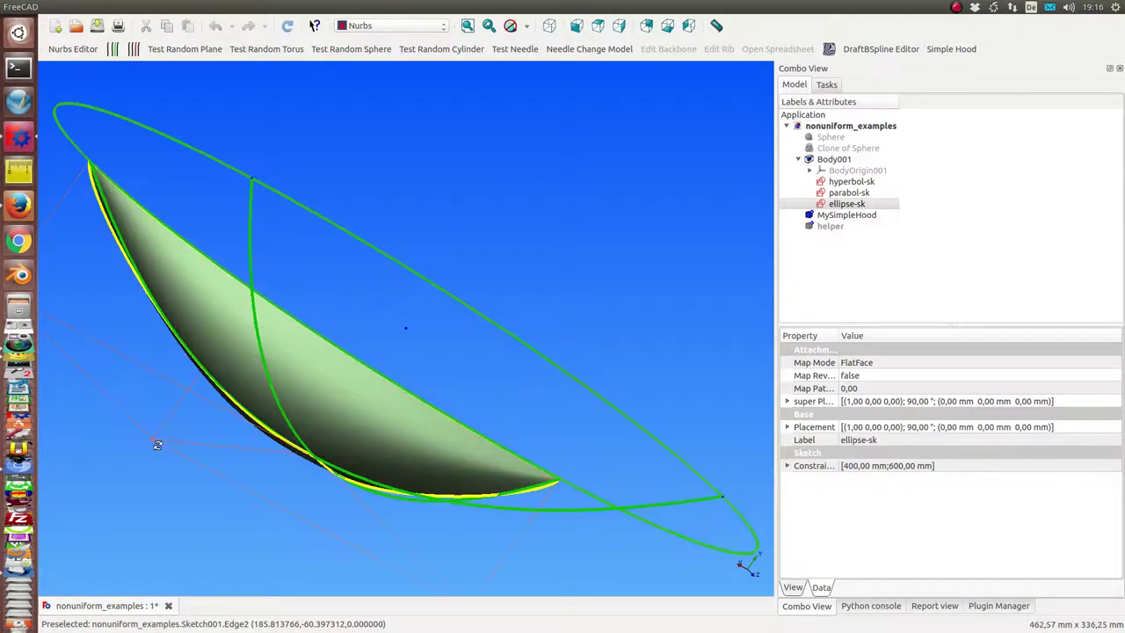
pyautogui.scroll(3, 264, 306)
# View the hood straight from the front and inspect MySimpleHood's y Profile property.
pyautogui.press('v')
pyautogui.press('f')
pyautogui.press('1')
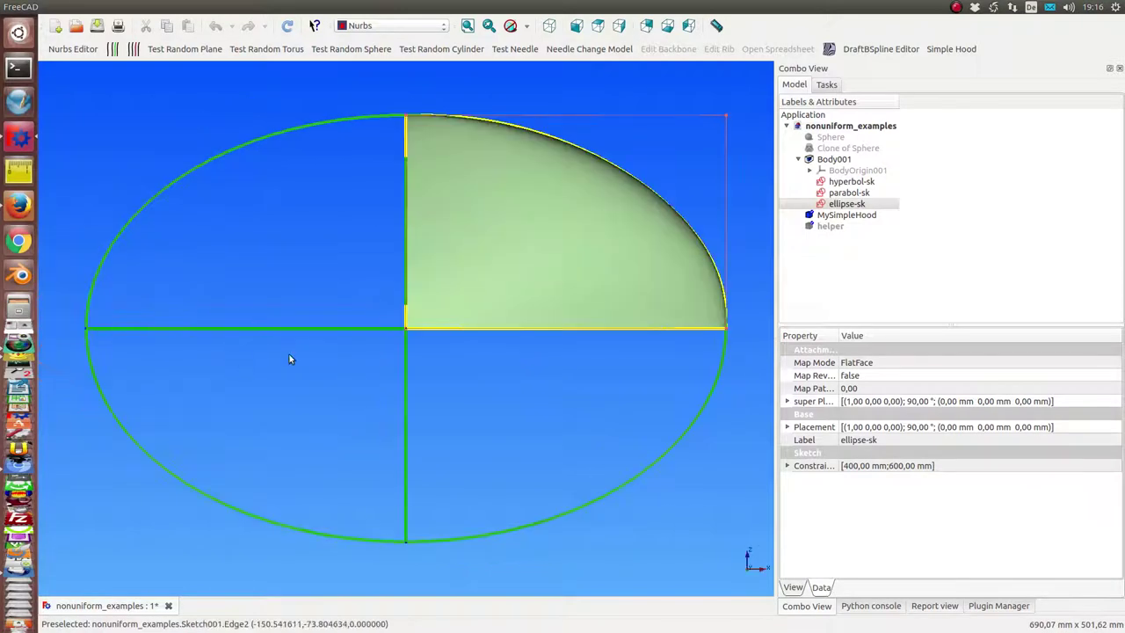
pyautogui.moveTo(246, 220)
pyautogui.mouseDown(button='middle')
pyautogui.moveTo(334, 244)
pyautogui.moveTo(254, 244)
pyautogui.mouseUp(button='middle')
pyautogui.press('1')
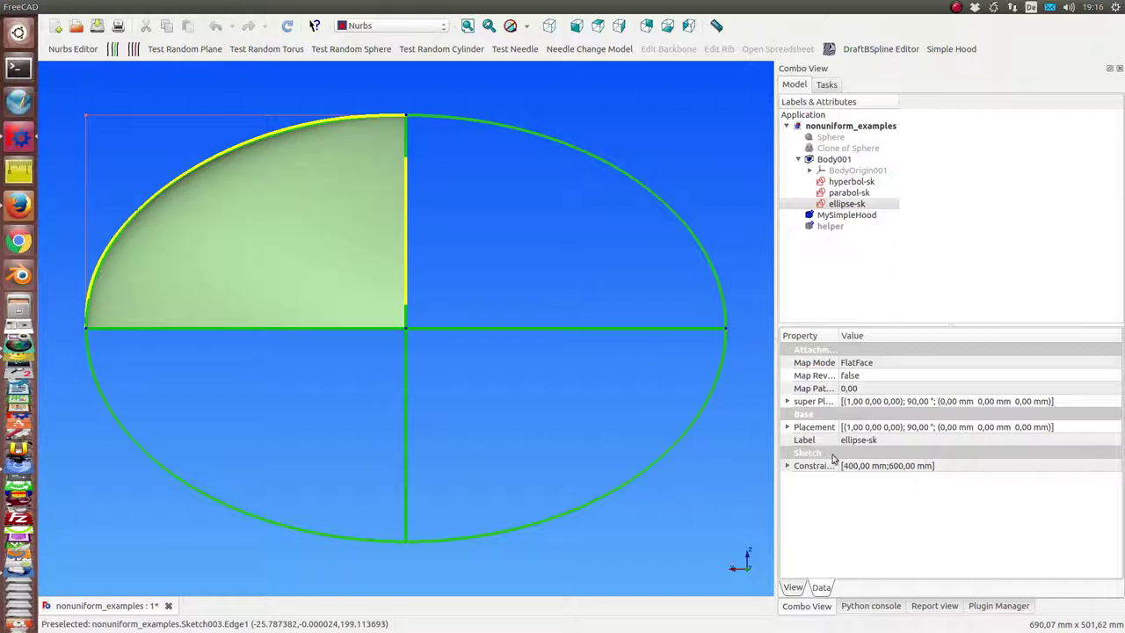
pyautogui.click(839, 216)
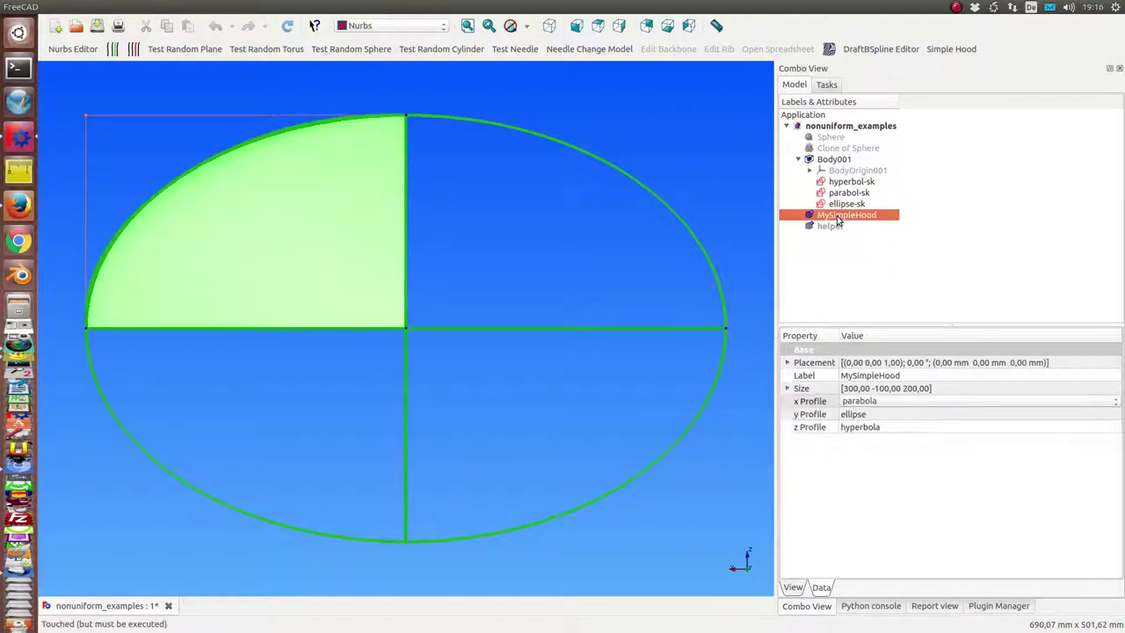
pyautogui.click(819, 415)
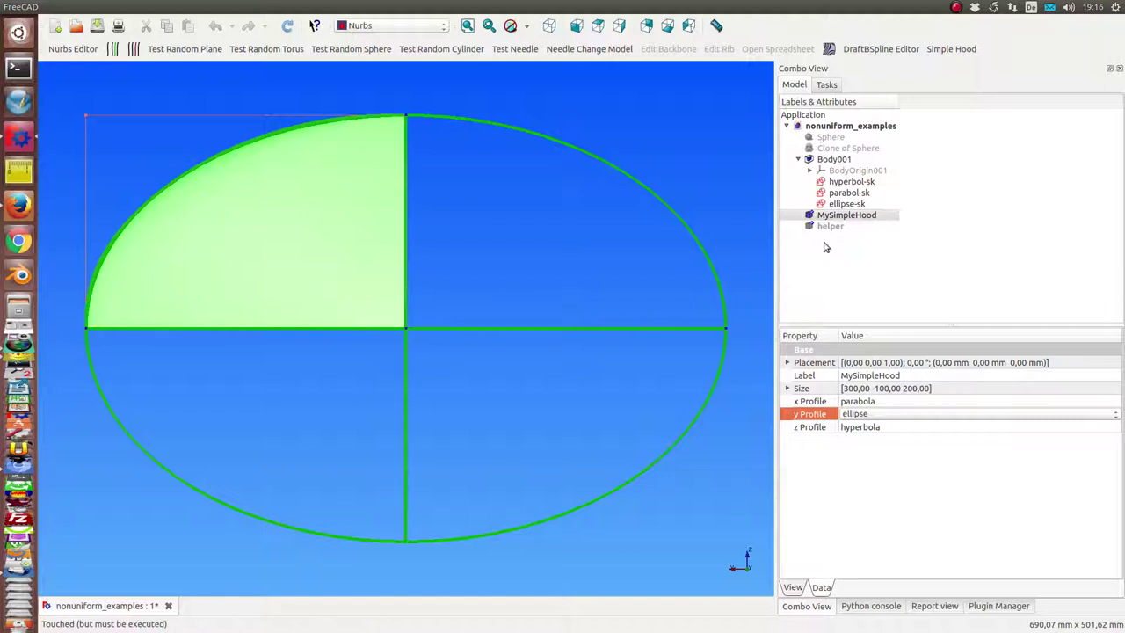
# Inspect MySimpleHood's x Profile property.
pyautogui.click(551, 437)
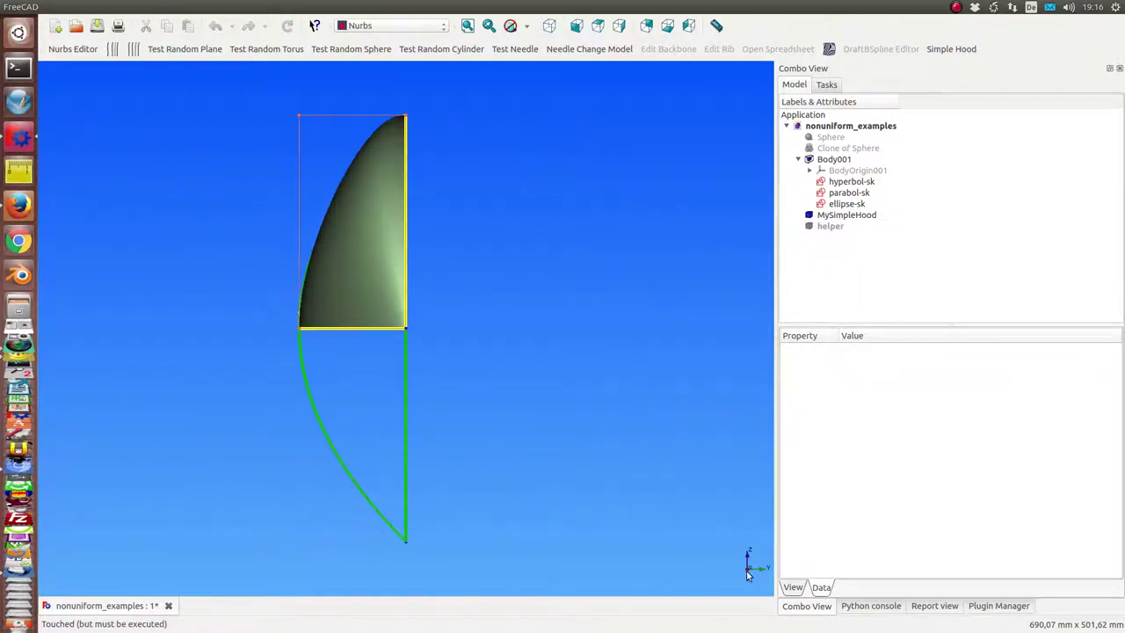
pyautogui.click(844, 215)
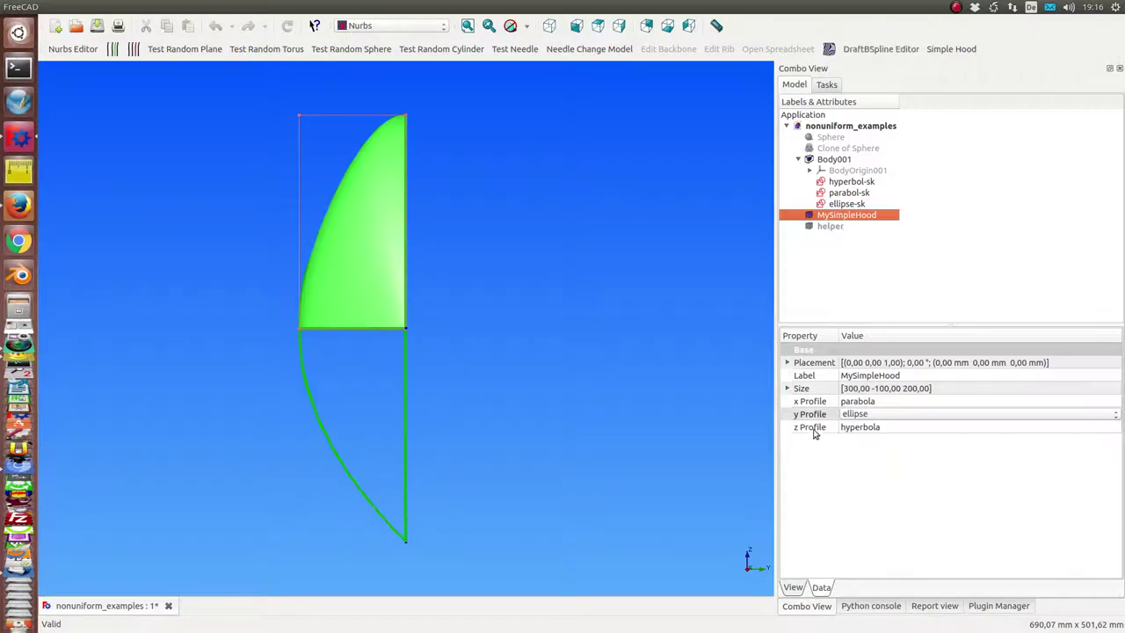
pyautogui.click(851, 404)
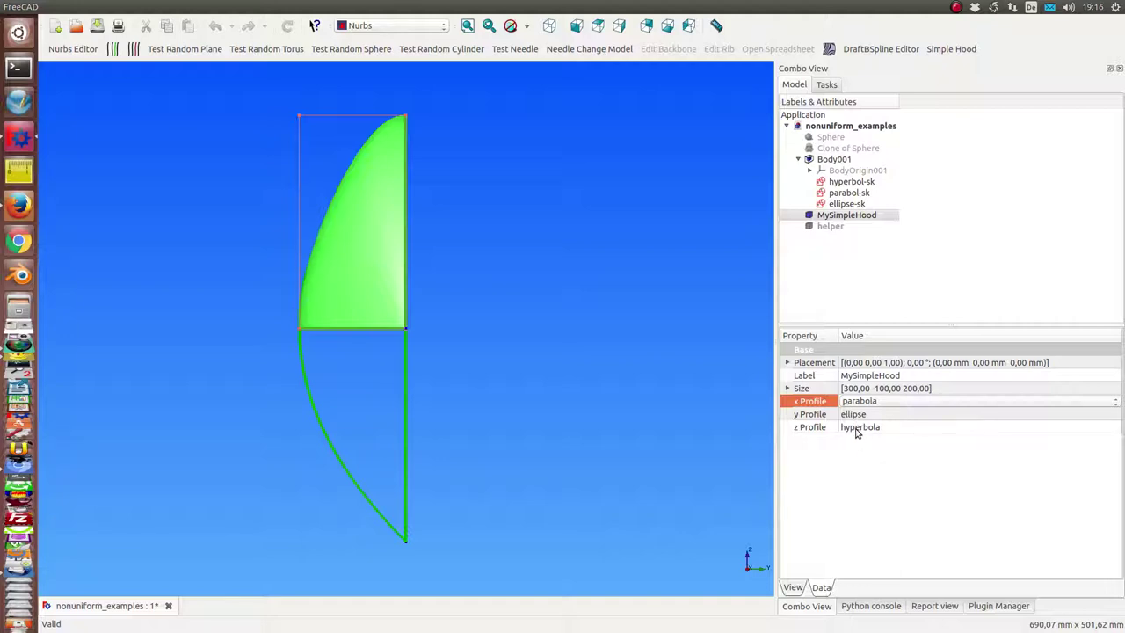
# View the model from the top, show hyperbol-sk's properties, and switch to the rear view.
pyautogui.click(534, 416)
pyautogui.press('2')
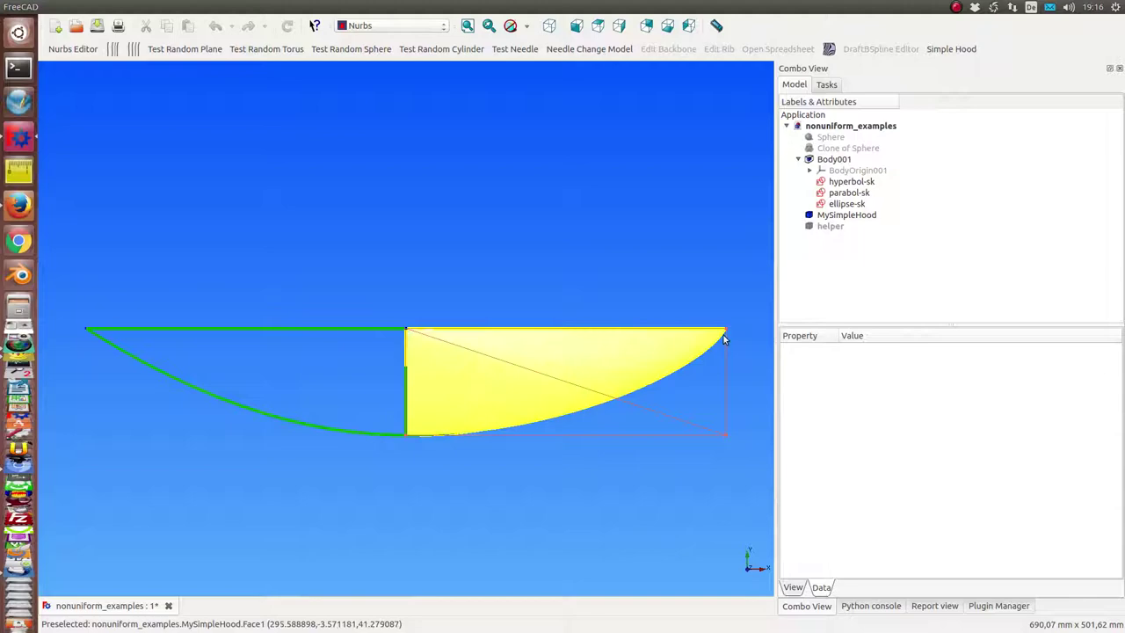
pyautogui.click(852, 182)
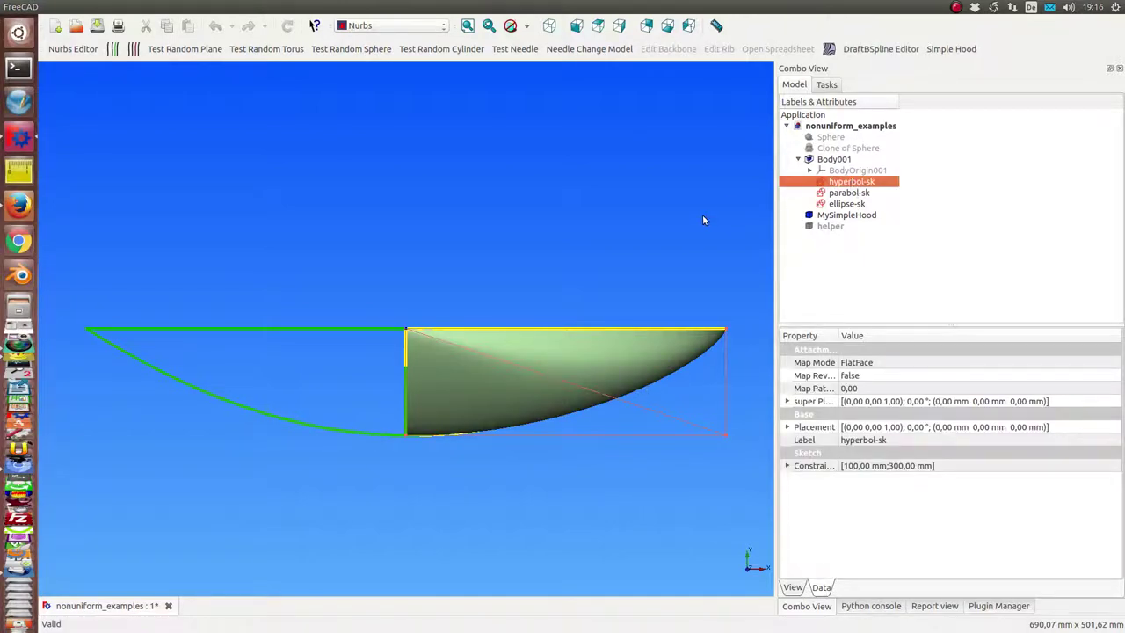
pyautogui.press('5')
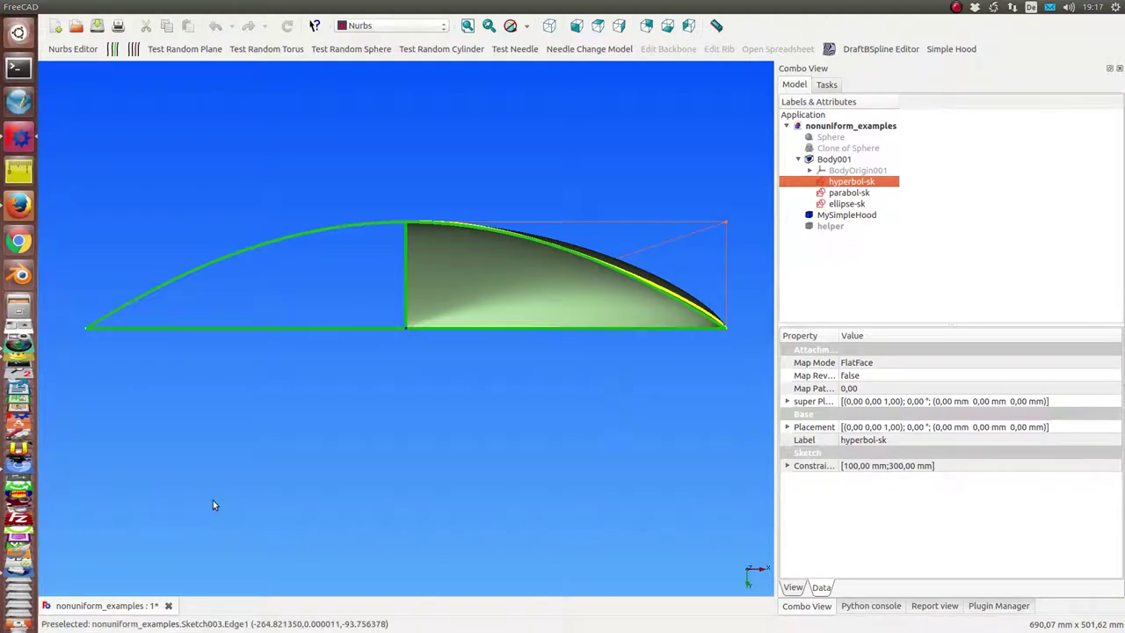
# Copy and paste MySimpleHood to create the duplicate MySimpleHood001.
pyautogui.moveTo(279, 478)
pyautogui.mouseDown()
pyautogui.moveTo(542, 369)
pyautogui.moveTo(529, 472)
pyautogui.mouseUp()
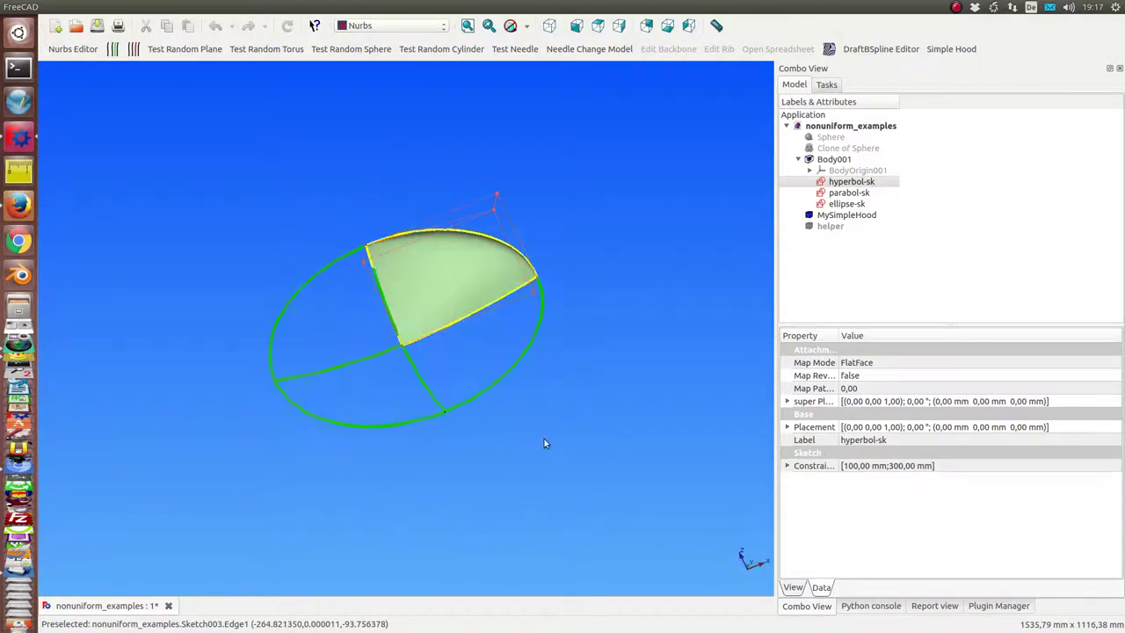
pyautogui.click(847, 215)
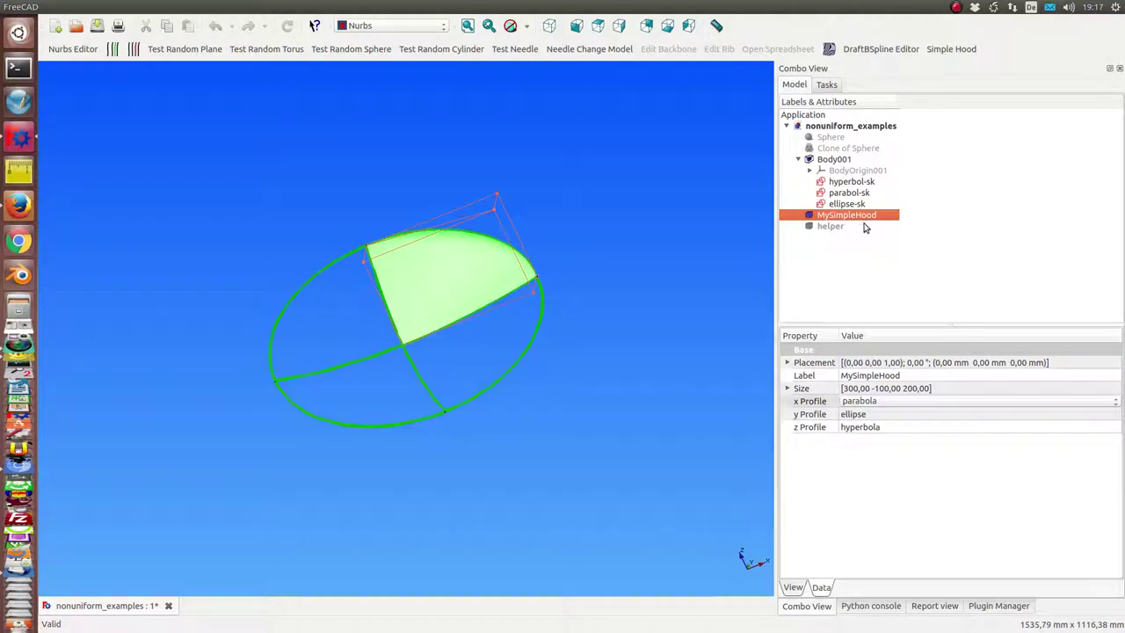
pyautogui.hotkey('ctrl', 'c')
pyautogui.hotkey('ctrl', 'v')
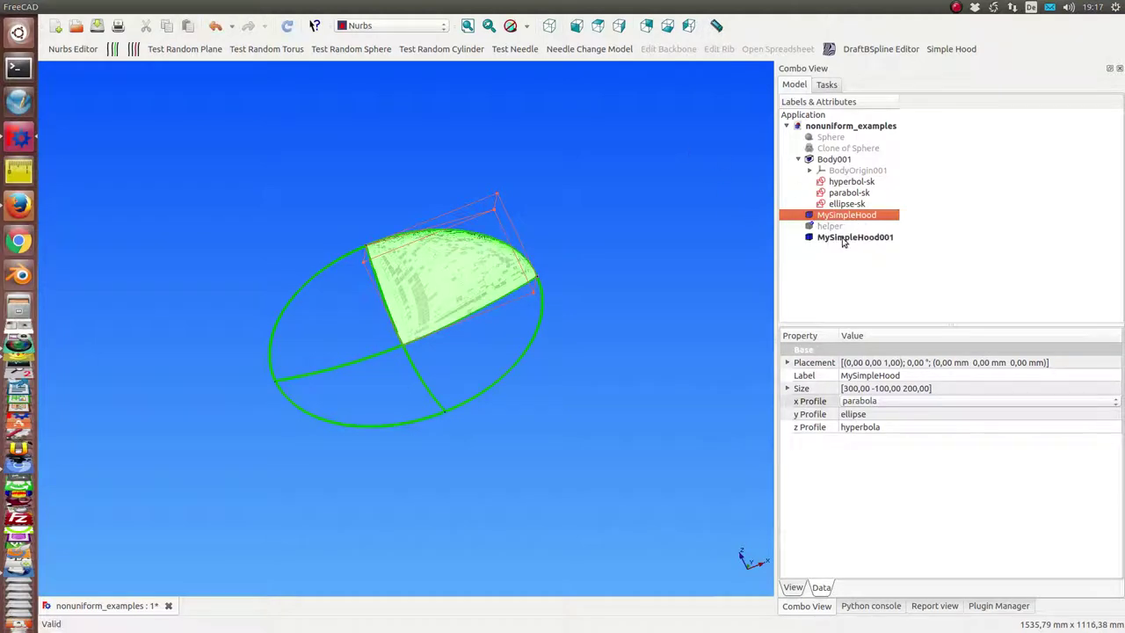
# Set MySimpleHood001's Size x value to -300, mirroring the hood.
pyautogui.click(842, 239)
pyautogui.click(907, 390)
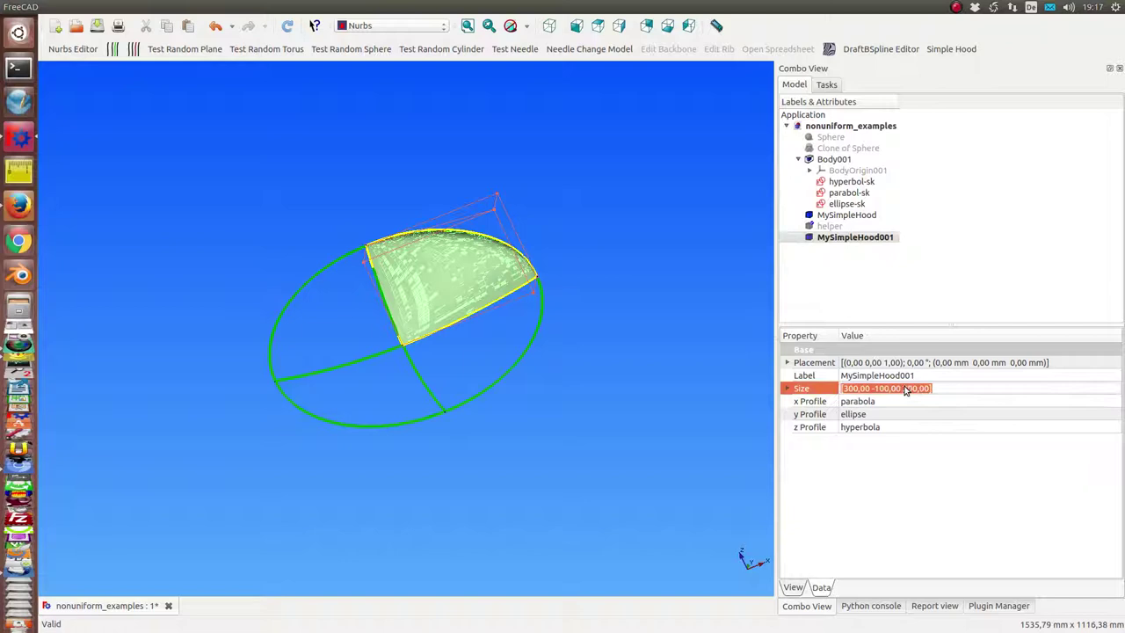
pyautogui.click(790, 389)
pyautogui.click(884, 403)
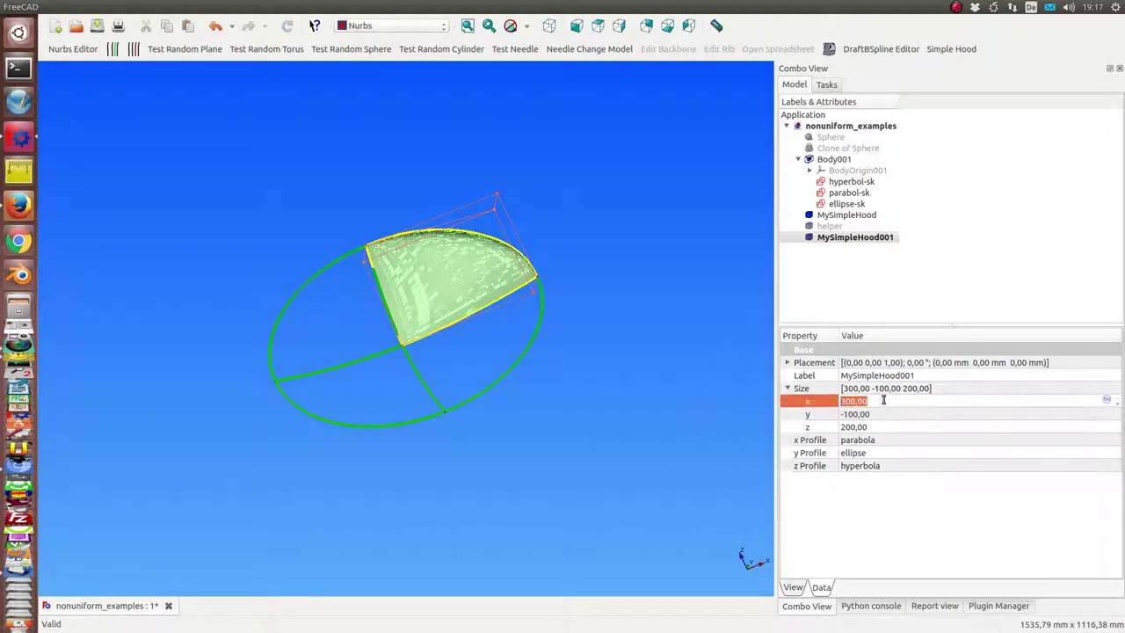
pyautogui.write('-300')
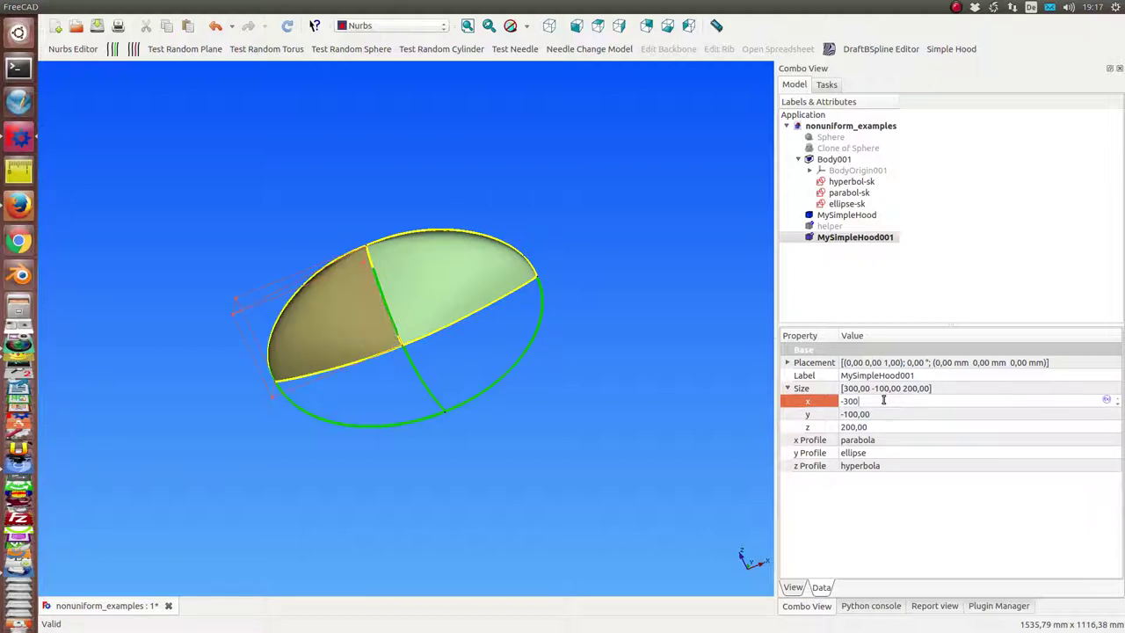
pyautogui.moveTo(367, 475)
pyautogui.mouseDown(button='middle')
pyautogui.moveTo(368, 322)
pyautogui.moveTo(226, 322)
pyautogui.moveTo(381, 464)
pyautogui.moveTo(307, 401)
pyautogui.mouseUp(button='middle')
pyautogui.moveTo(739, 288)
pyautogui.mouseDown(button='middle')
pyautogui.moveTo(642, 304)
pyautogui.moveTo(603, 339)
pyautogui.moveTo(731, 360)
pyautogui.mouseUp(button='middle')
# Switch MySimpleHood001's x and y Profiles to hyperbola.
pyautogui.click(914, 439)
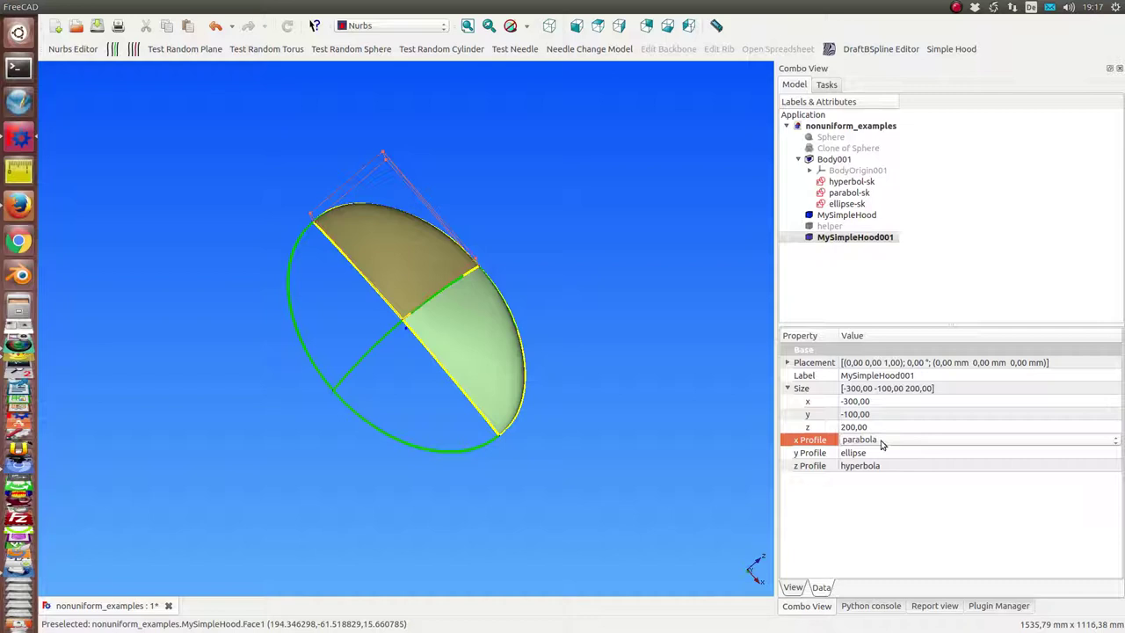
pyautogui.moveTo(312, 288); pyautogui.dragTo(422, 432, button='middle')
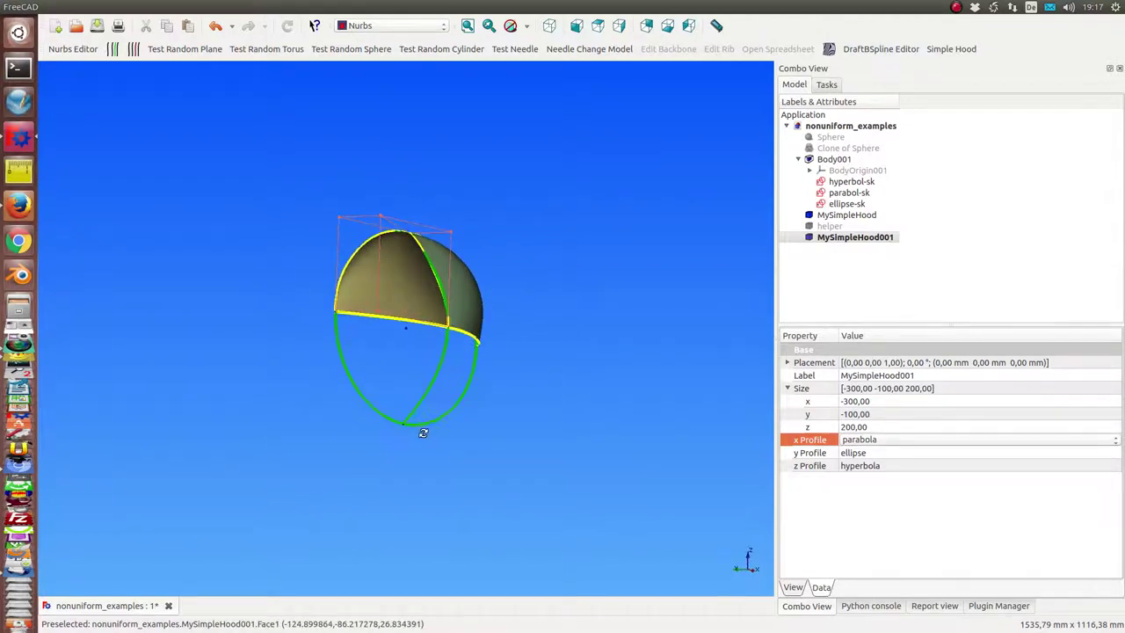
pyautogui.click(909, 445)
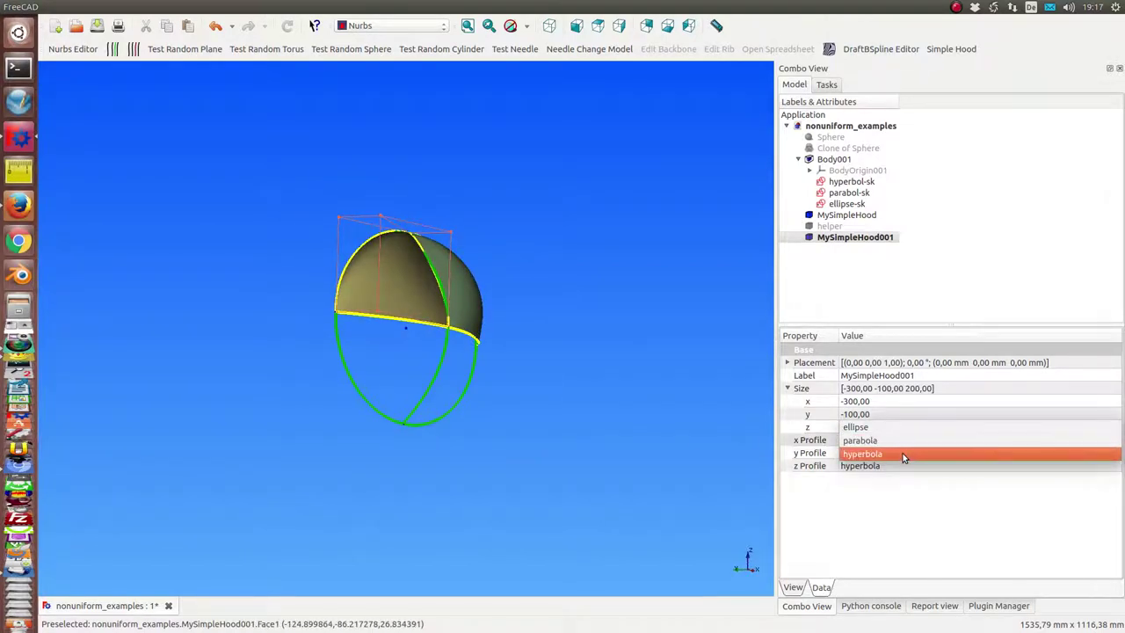
pyautogui.click(904, 452)
pyautogui.click(904, 452)
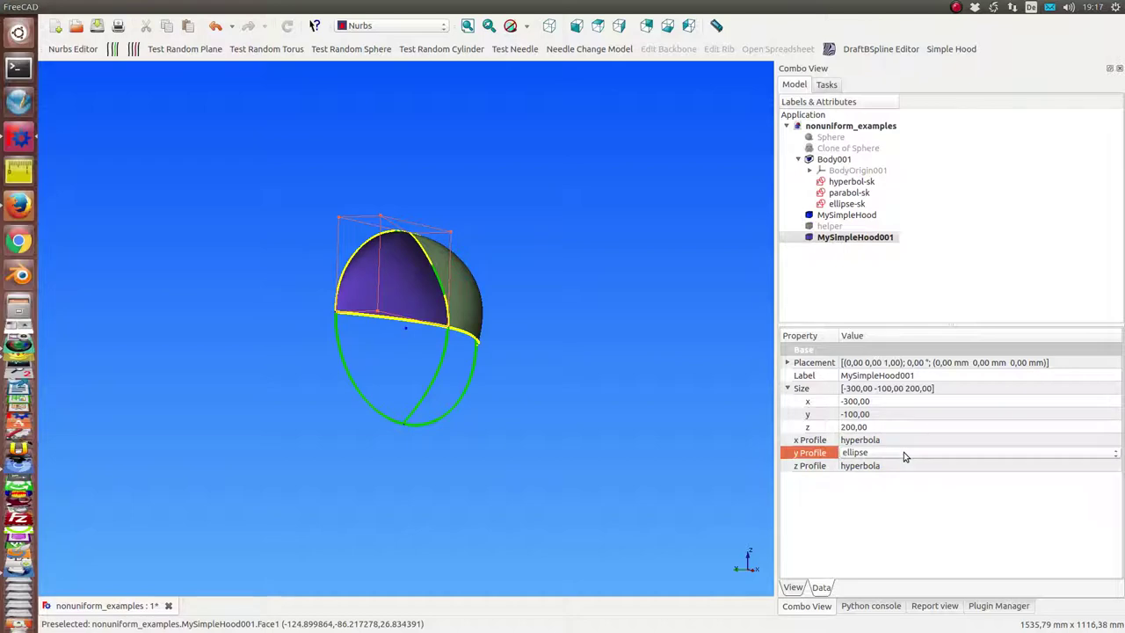
pyautogui.scroll(-1, 904, 452)
pyautogui.scroll(-1, 904, 452)
pyautogui.moveTo(738, 455)
pyautogui.mouseDown(button='middle')
pyautogui.moveTo(314, 442)
pyautogui.moveTo(193, 389)
pyautogui.moveTo(369, 352)
pyautogui.moveTo(563, 357)
pyautogui.moveTo(515, 364)
pyautogui.mouseUp(button='middle')
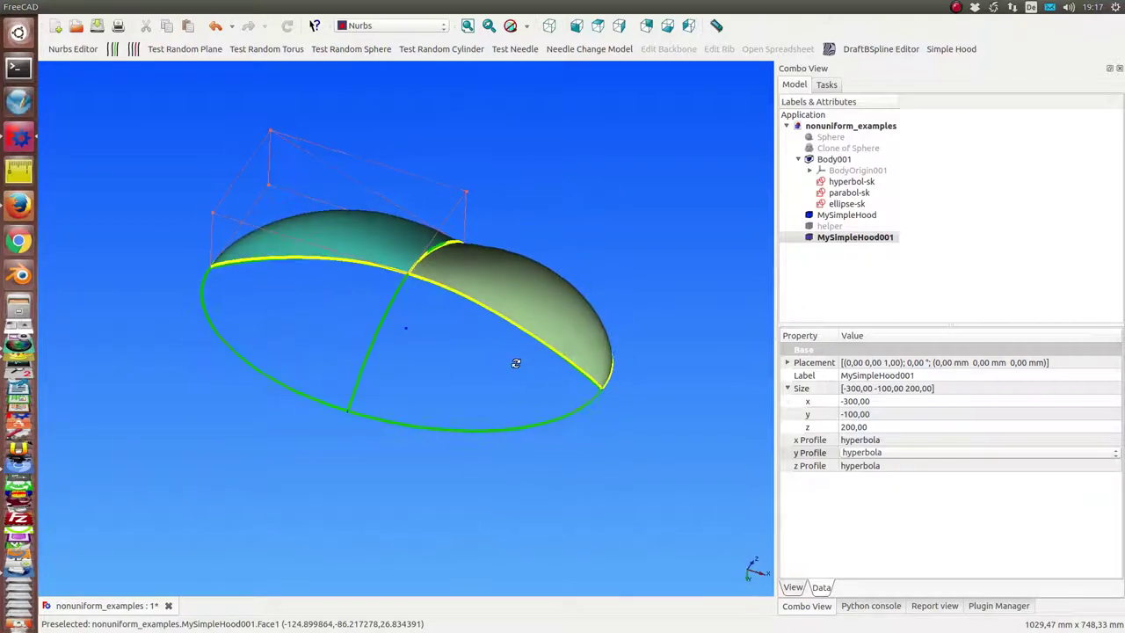
# Set MySimpleHood002's Size to x -300 and z -200, keeping y at -100.
pyautogui.click(842, 215)
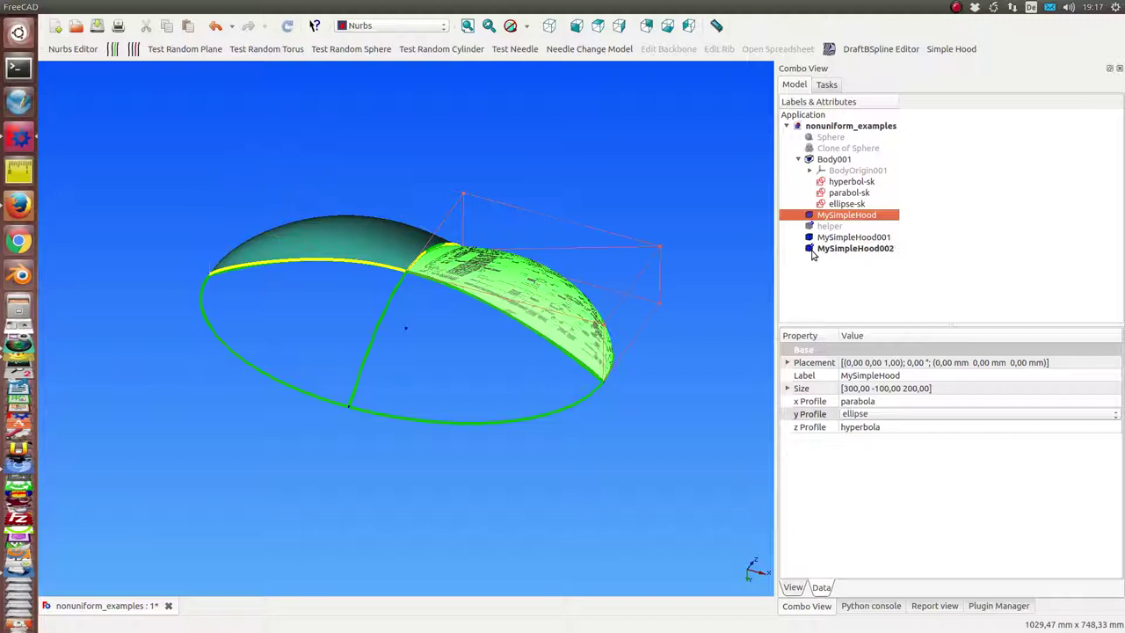
pyautogui.click(838, 249)
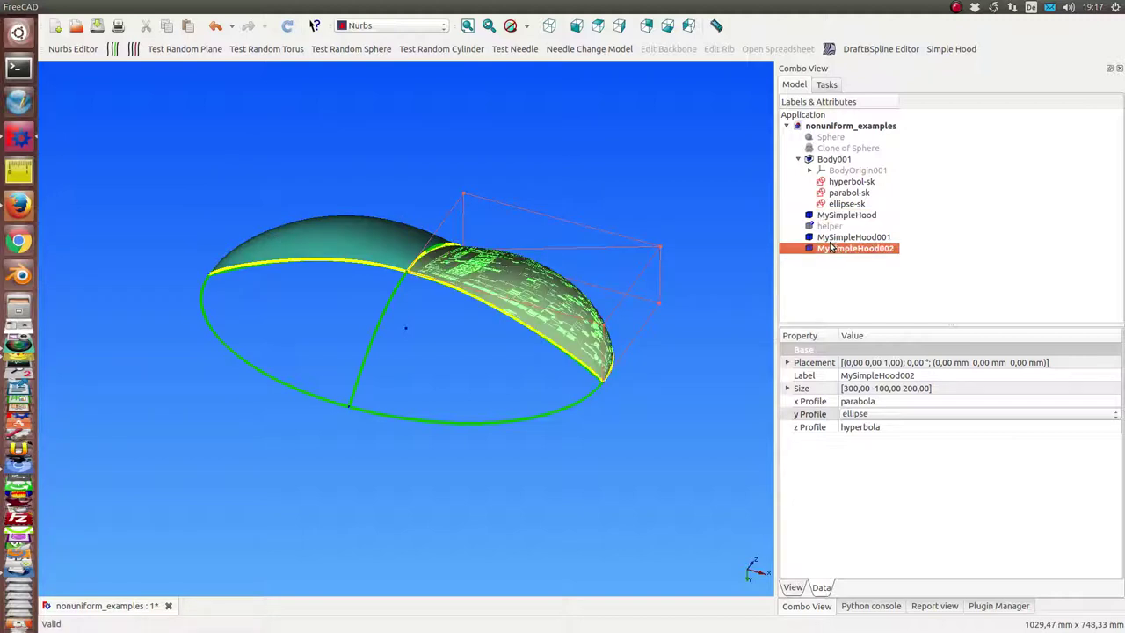
pyautogui.click(789, 389)
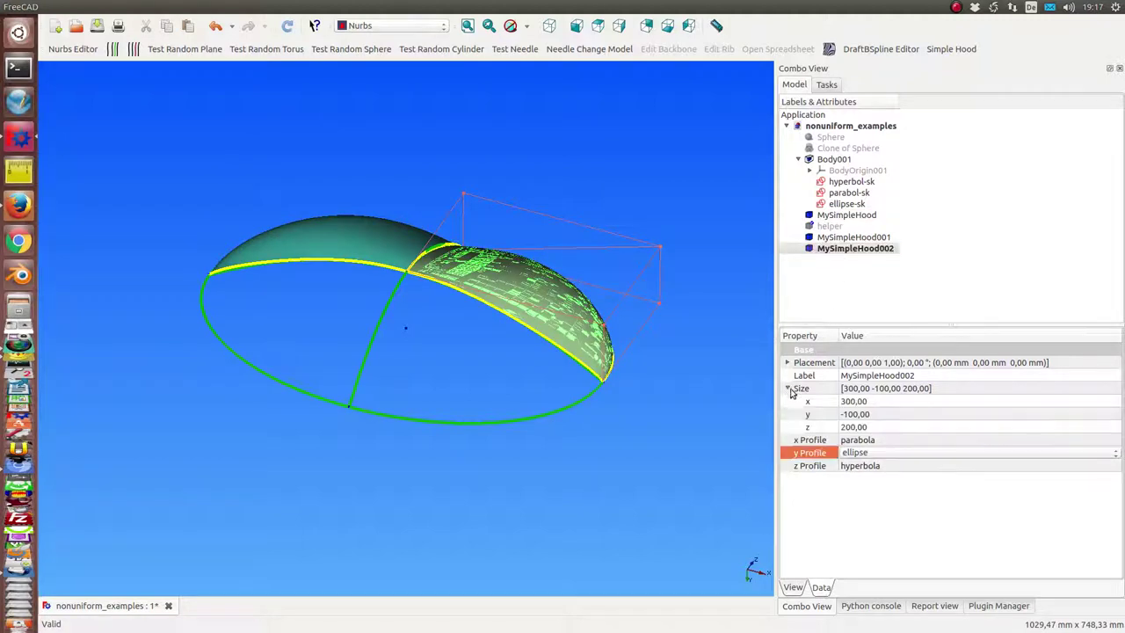
pyautogui.click(886, 402)
pyautogui.write('-')
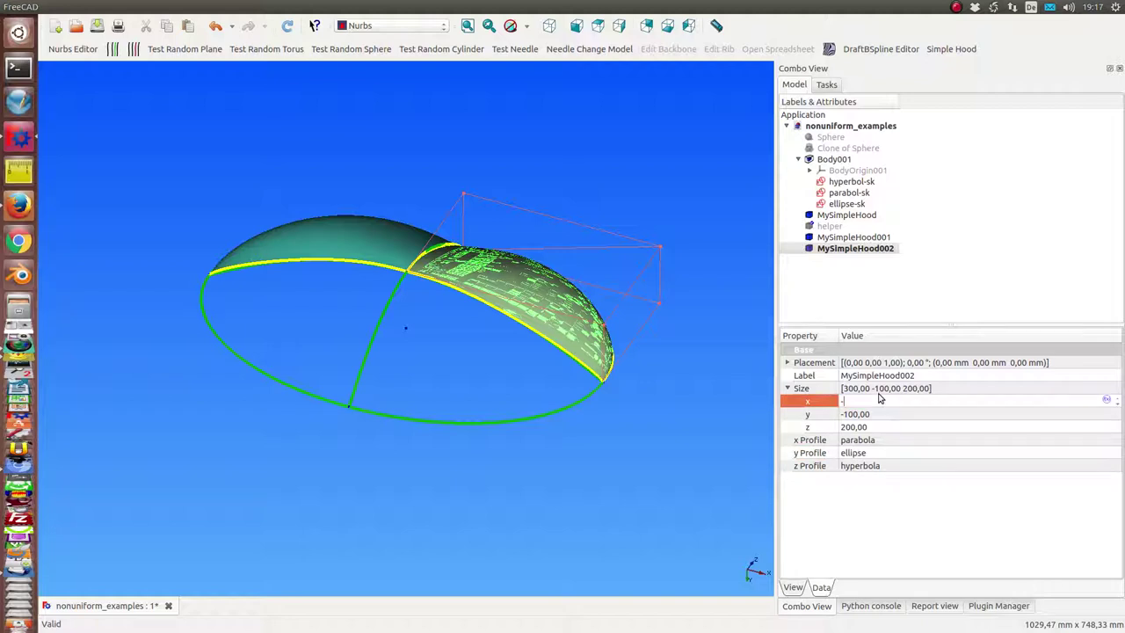
pyautogui.write('300')
pyautogui.press('Return')
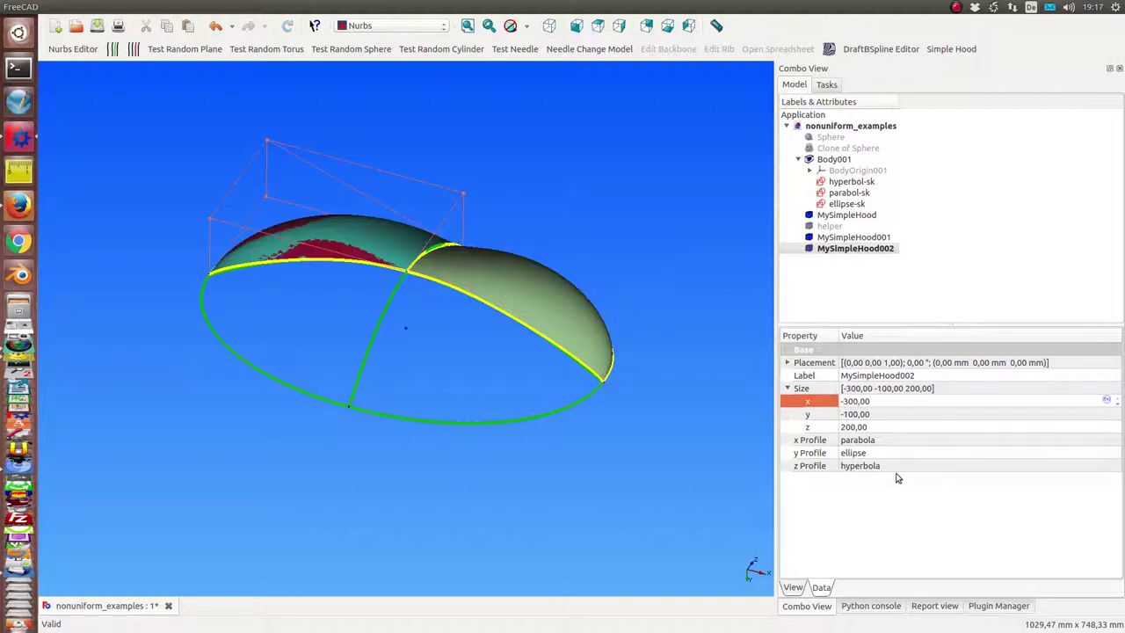
pyautogui.click(893, 426)
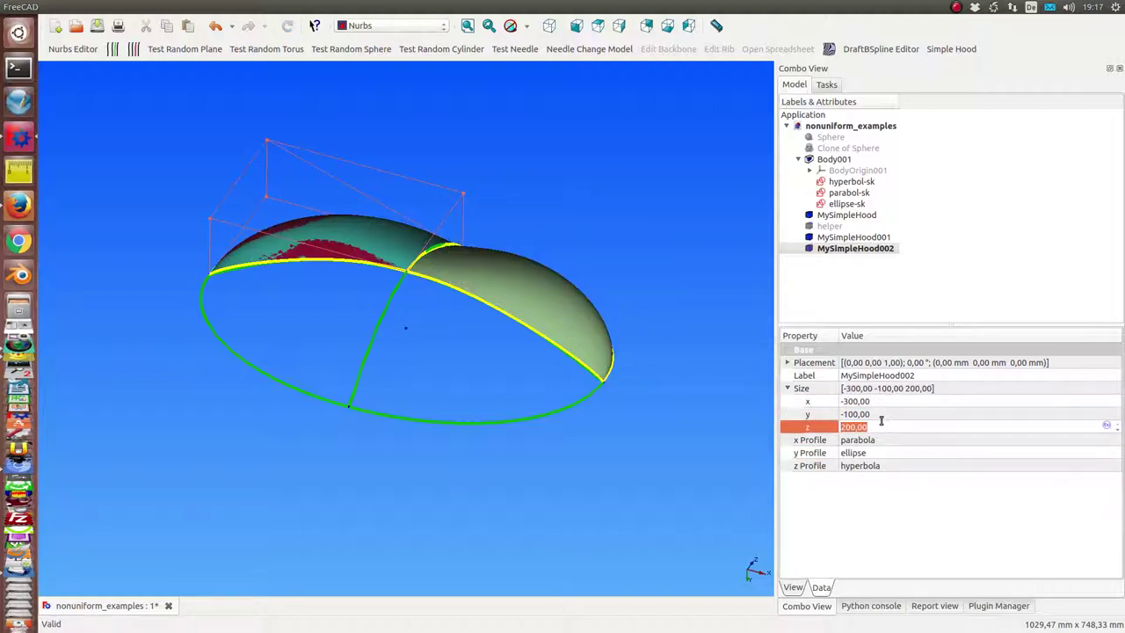
pyautogui.write('-2')
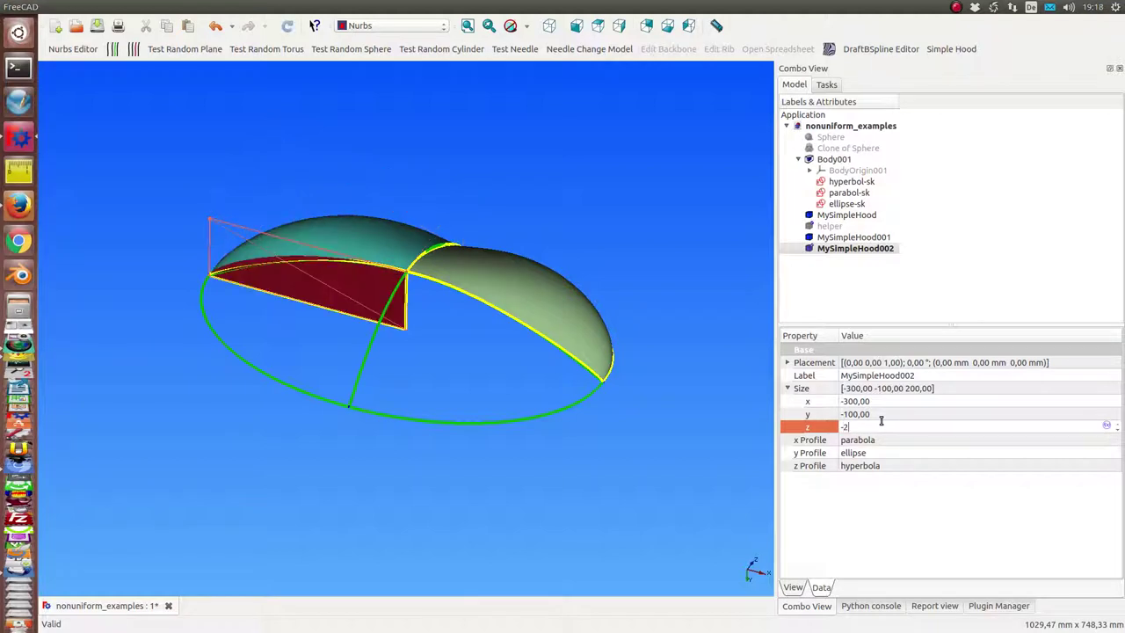
pyautogui.write('00')
pyautogui.press('Return')
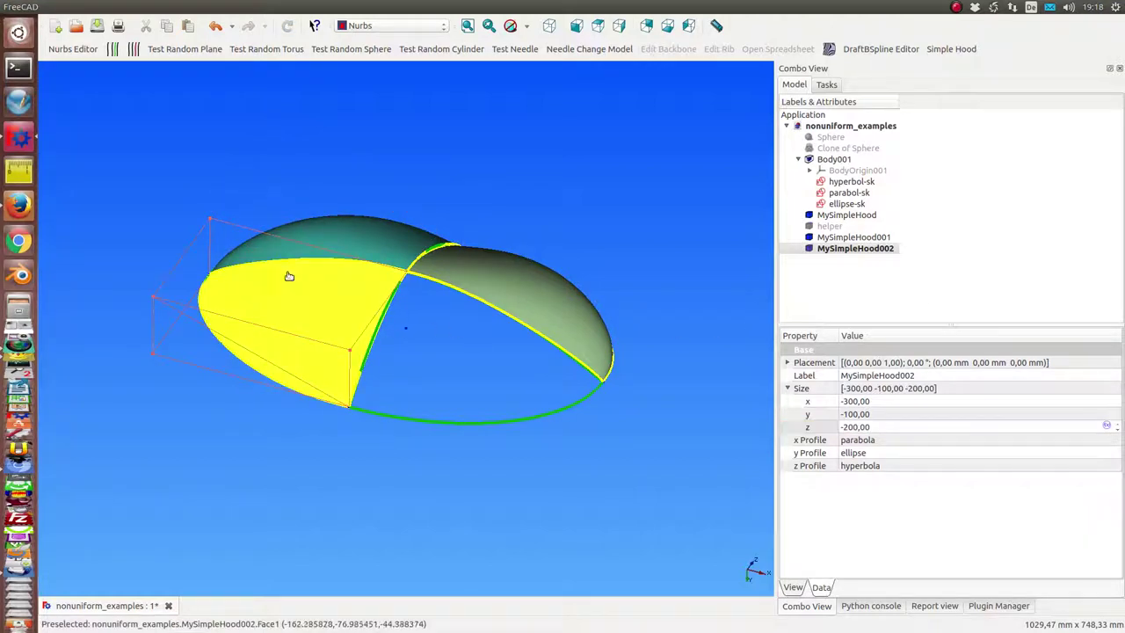
# Switch MySimpleHood002's y Profile and z Profile to parabola.
pyautogui.click(370, 251)
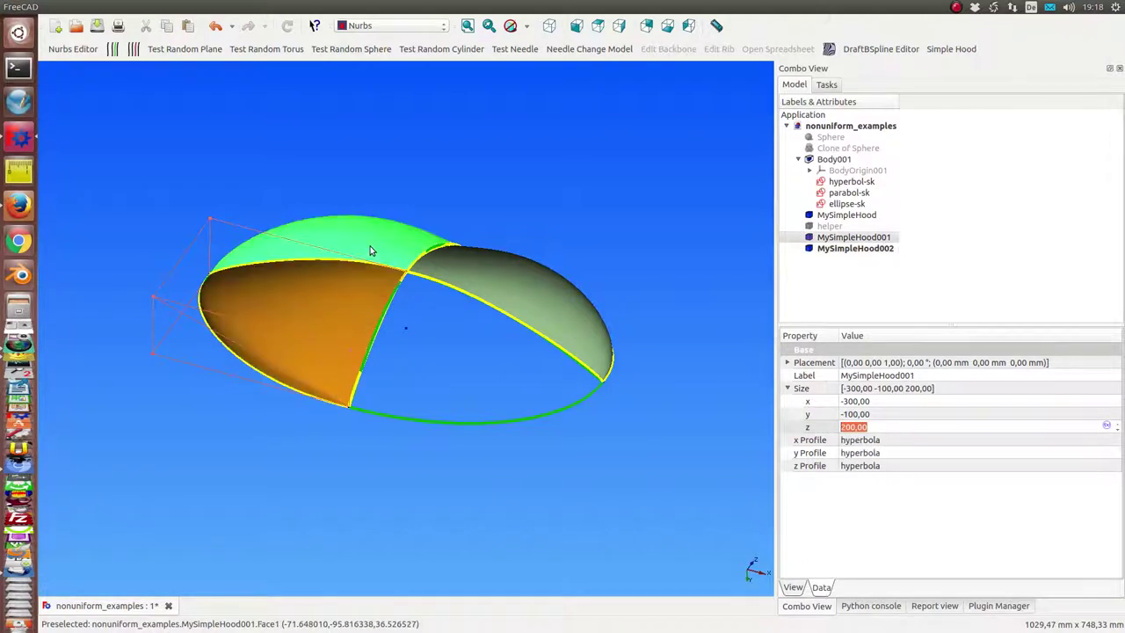
pyautogui.click(326, 314)
pyautogui.click(896, 454)
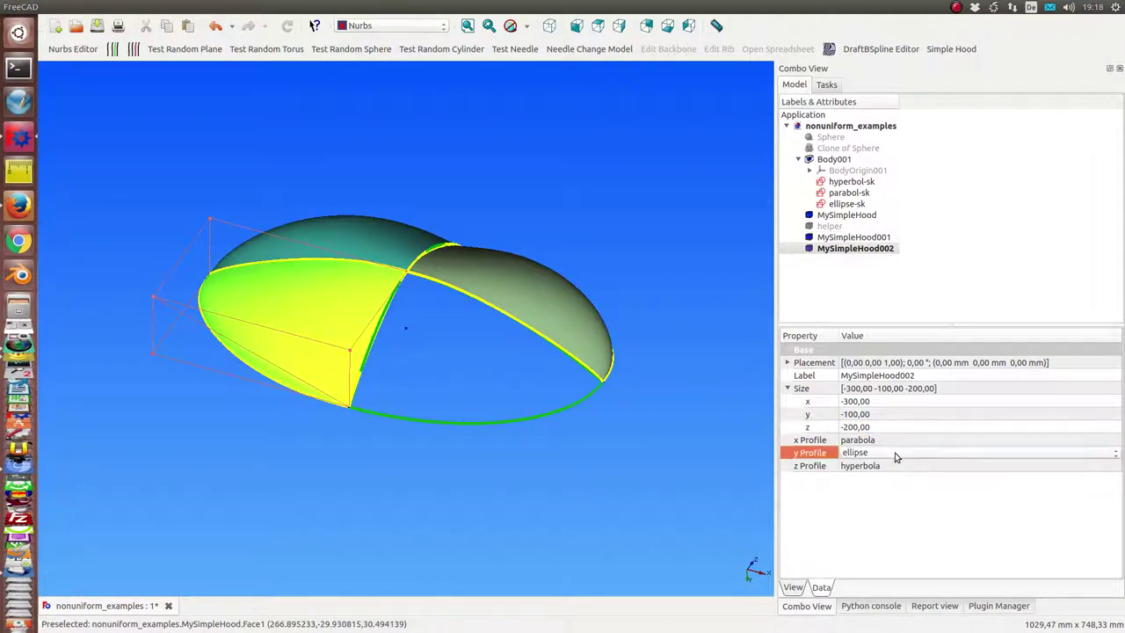
pyautogui.scroll(-1, 896, 454)
pyautogui.click(895, 467)
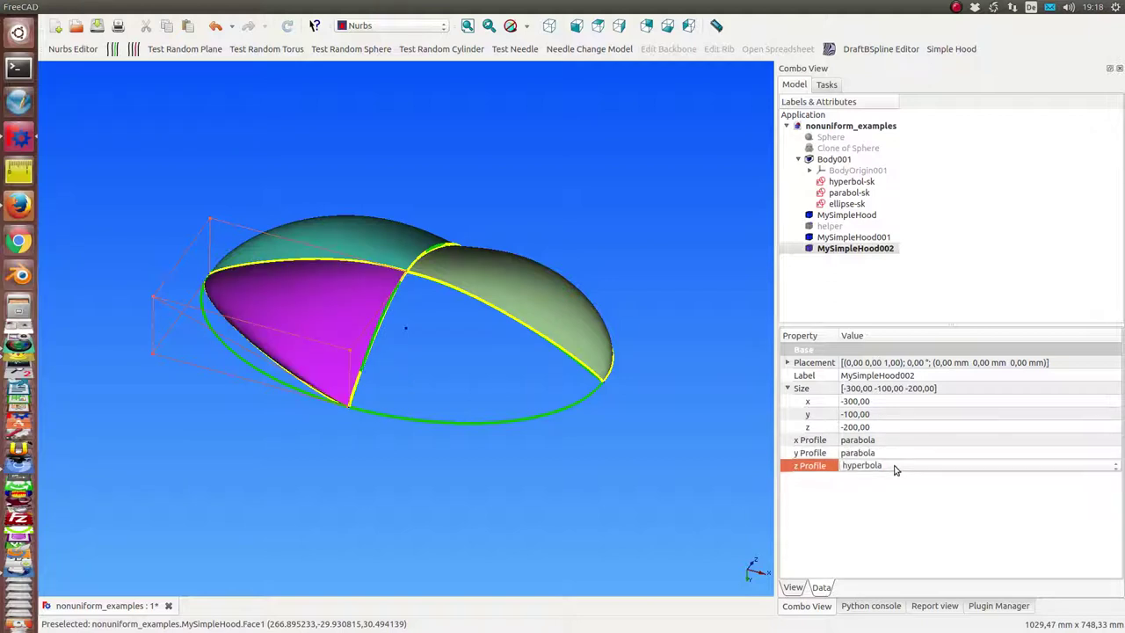
pyautogui.scroll(1, 896, 470)
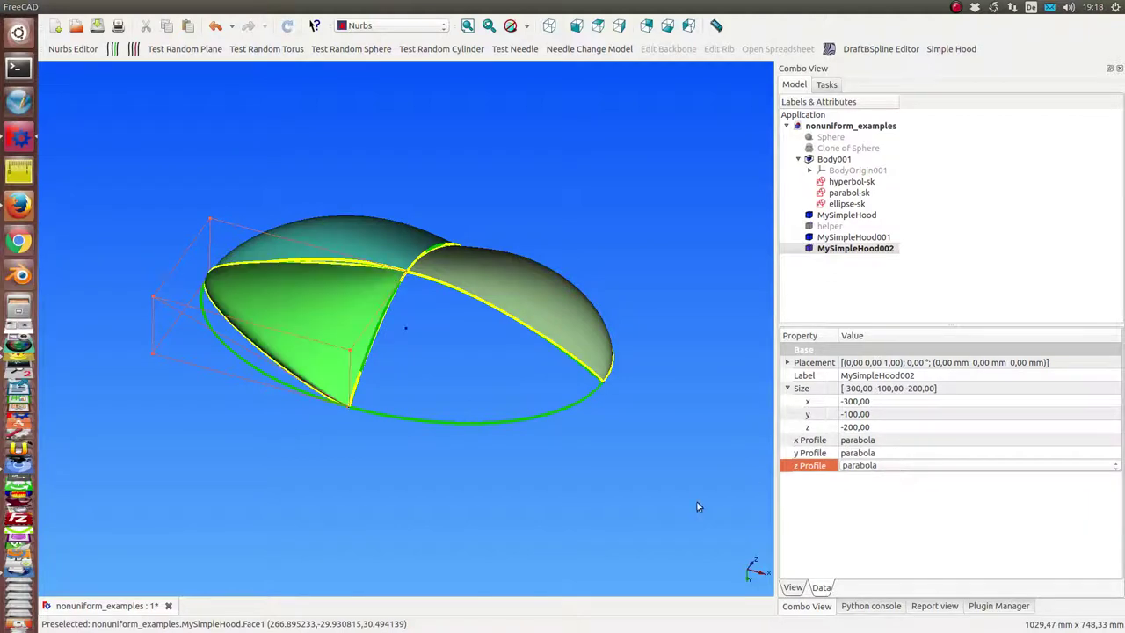
# Copy and paste MySimpleHood to create MySimpleHood003.
pyautogui.moveTo(697, 506)
pyautogui.mouseDown(button='middle')
pyautogui.moveTo(540, 434)
pyautogui.moveTo(531, 402)
pyautogui.mouseUp(button='middle')
pyautogui.click(524, 387)
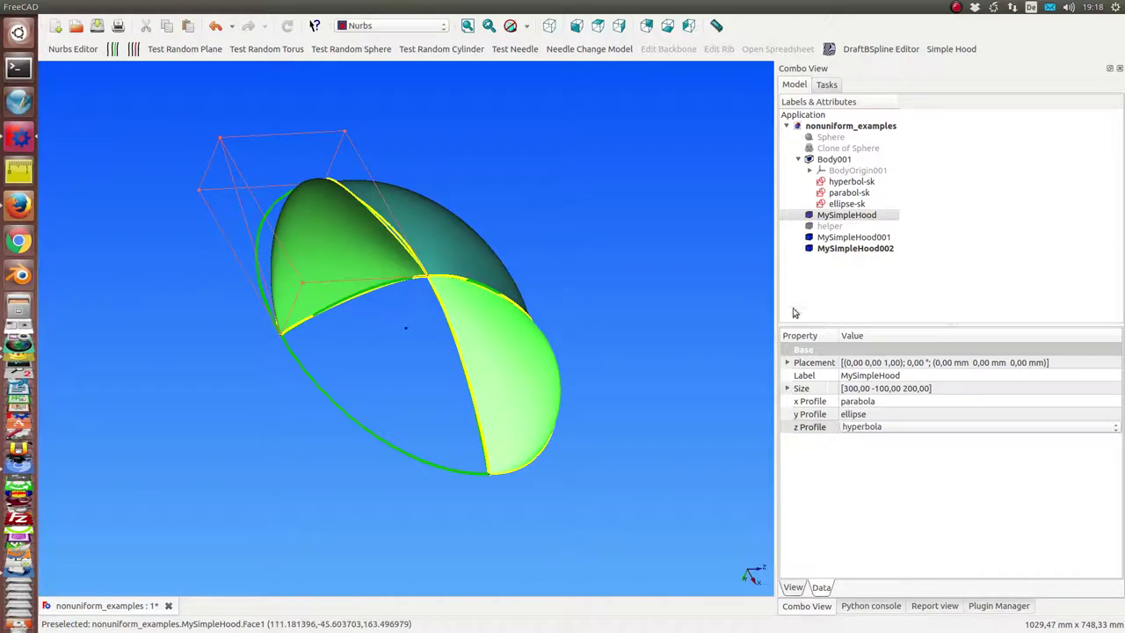
pyautogui.click(827, 218)
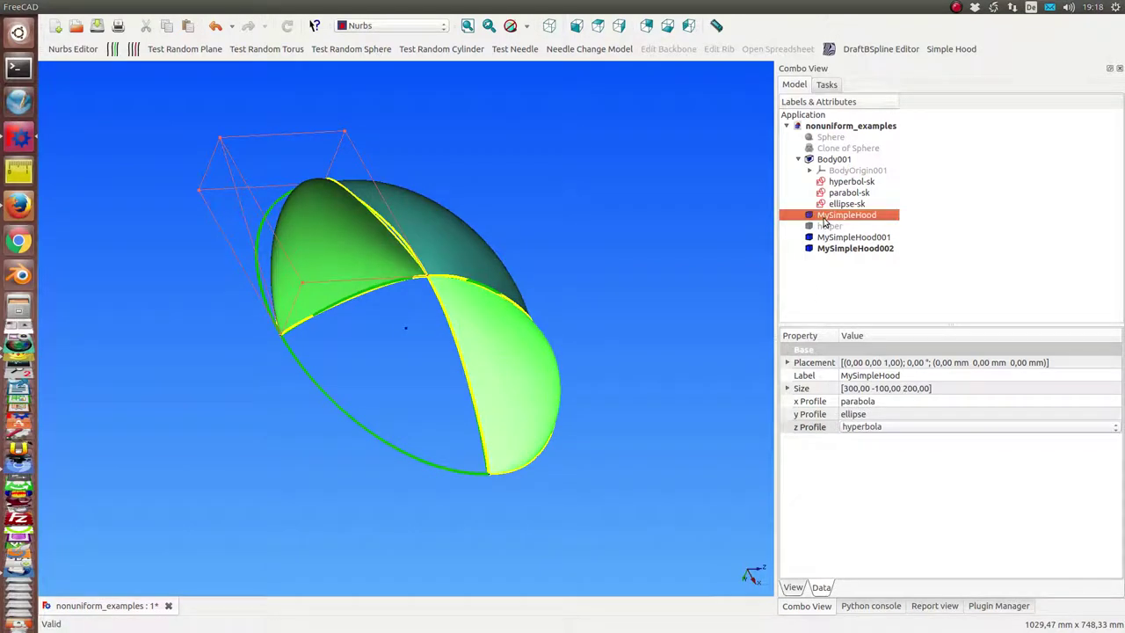
pyautogui.hotkey('ctrl', 'c')
pyautogui.hotkey('ctrl', 'v')
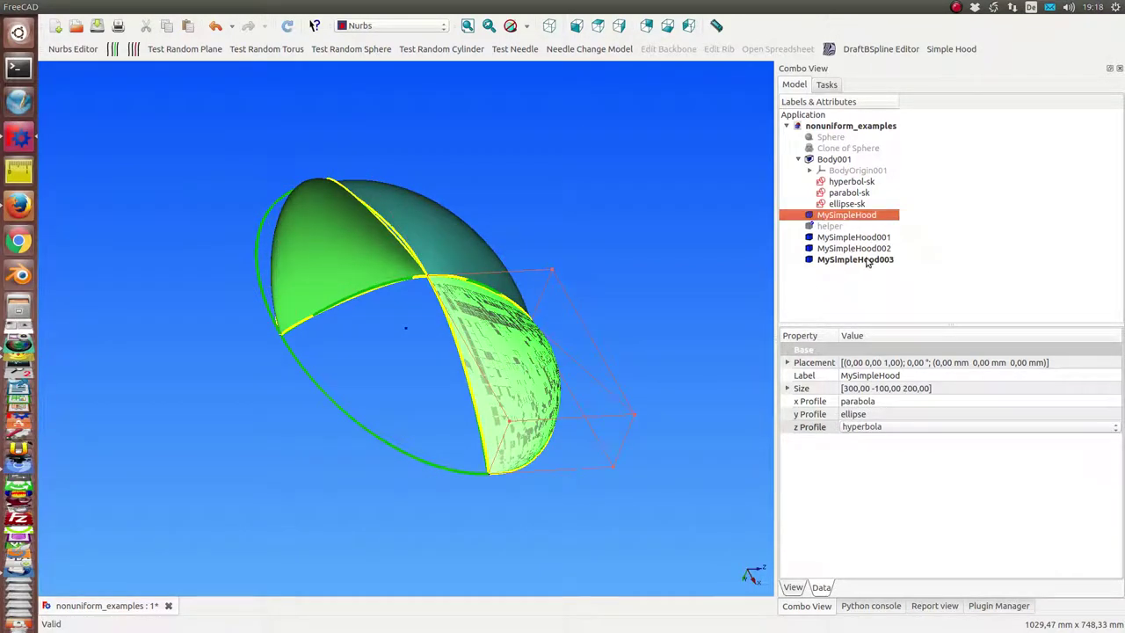
# Set MySimpleHood003's z size to -200, flipping it below the dome.
pyautogui.click(867, 260)
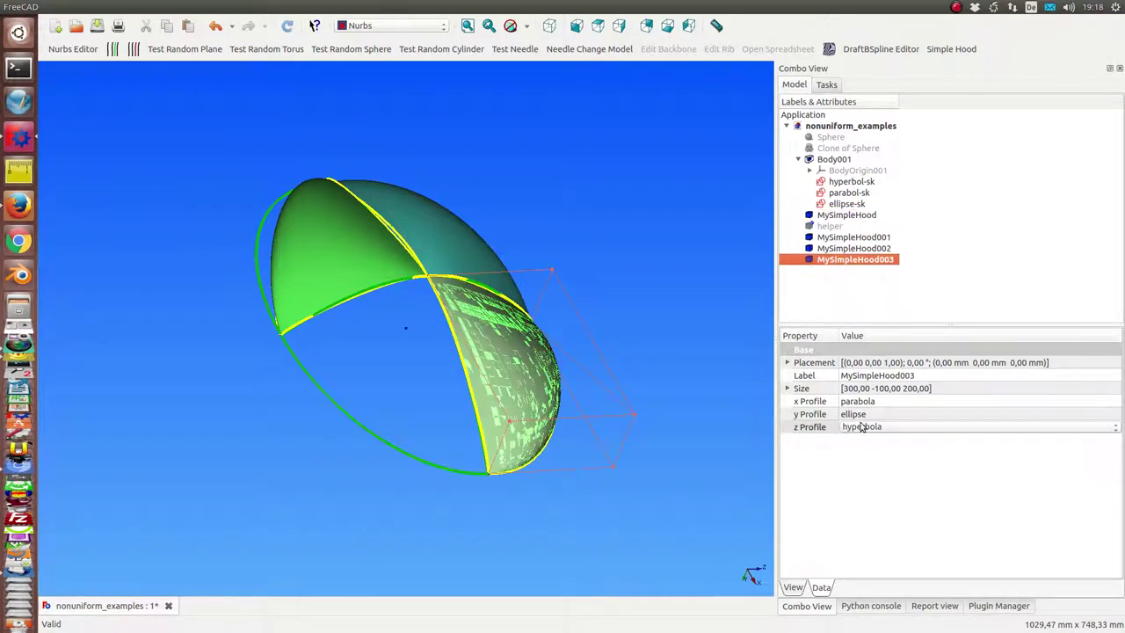
pyautogui.click(787, 388)
pyautogui.click(874, 428)
pyautogui.write('-')
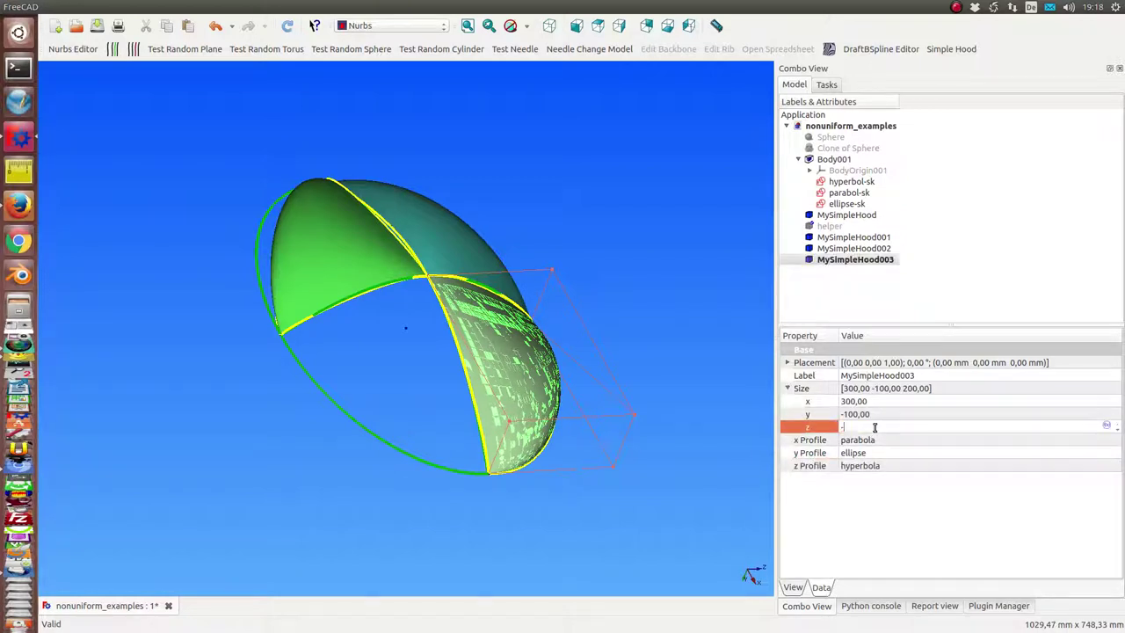
pyautogui.write('200')
pyautogui.press('Return')
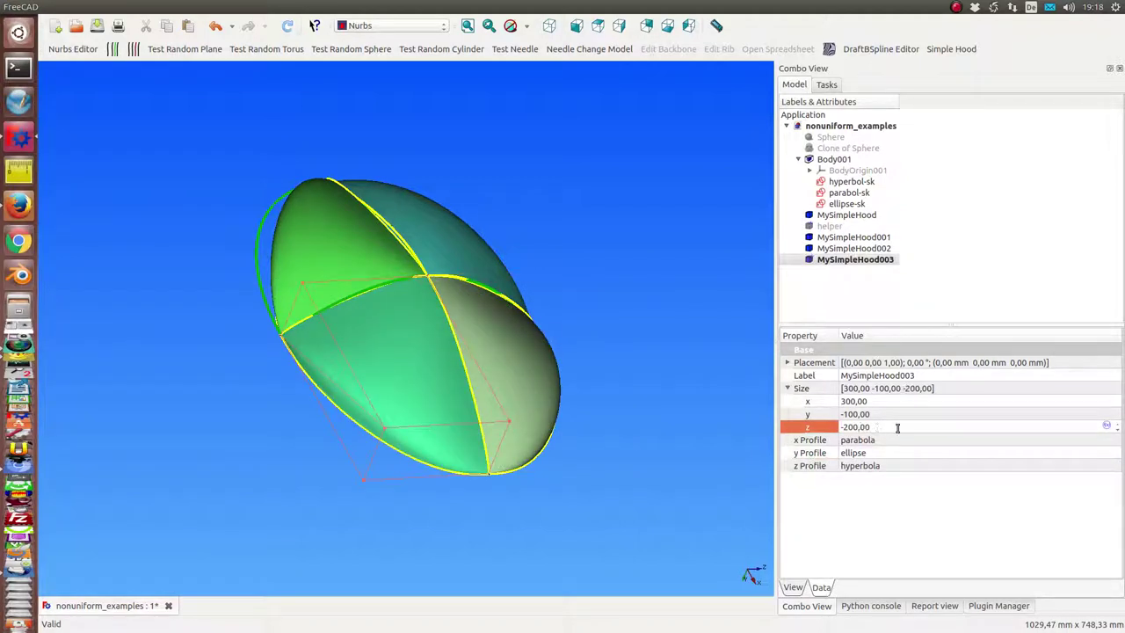
# Set MySimpleHood003's x and z profiles to ellipse.
pyautogui.click(869, 444)
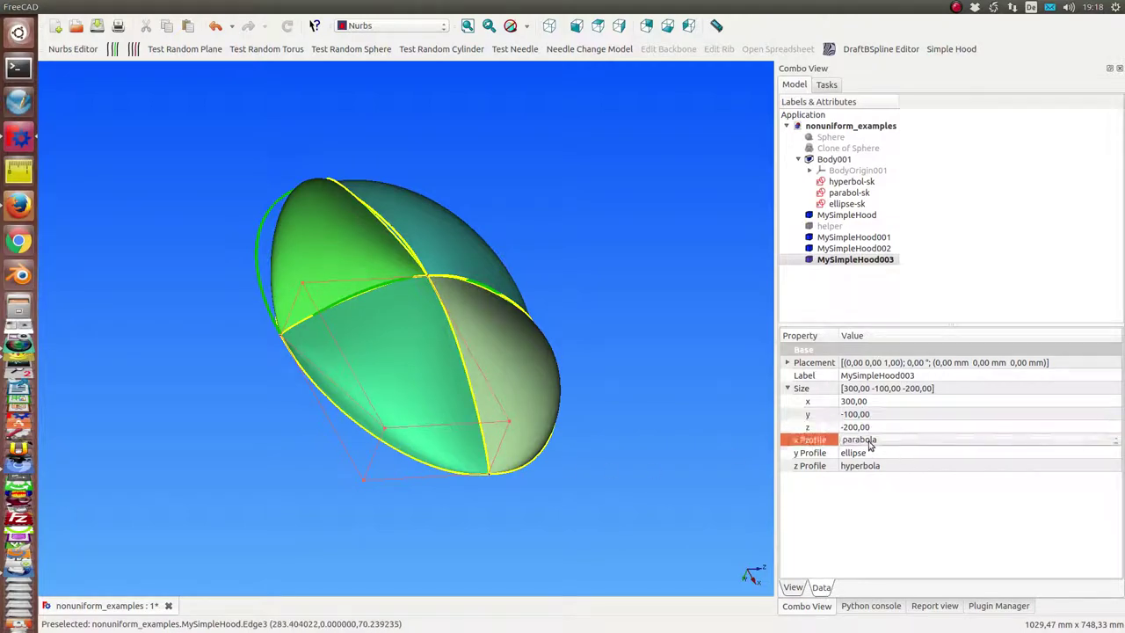
pyautogui.scroll(-1, 869, 446)
pyautogui.scroll(1, 869, 446)
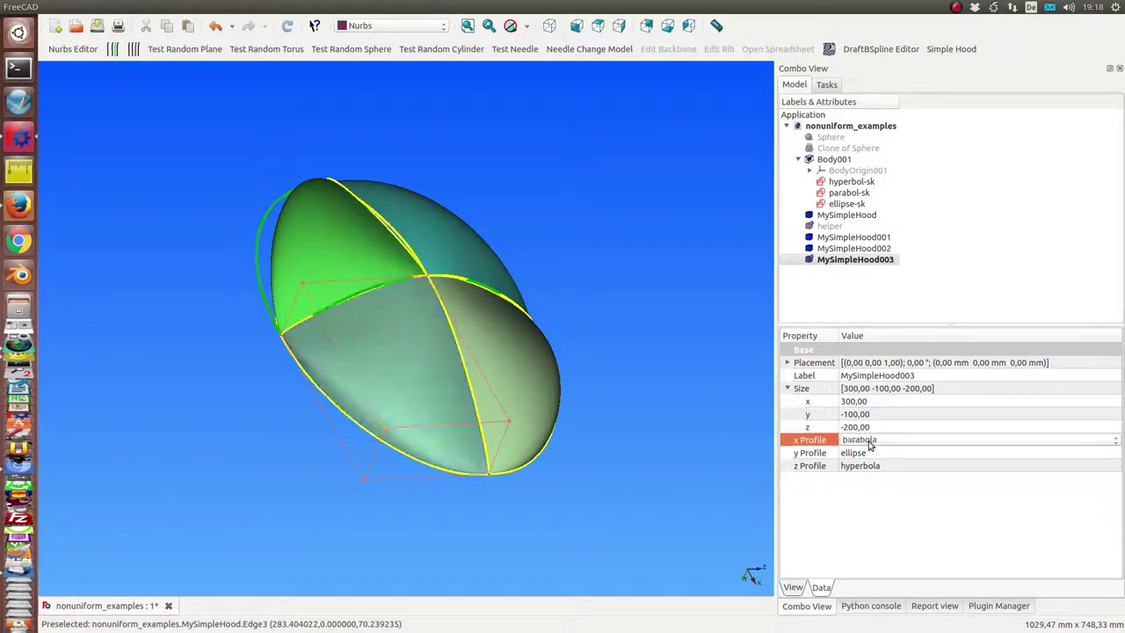
pyautogui.scroll(1, 869, 445)
pyautogui.click(871, 471)
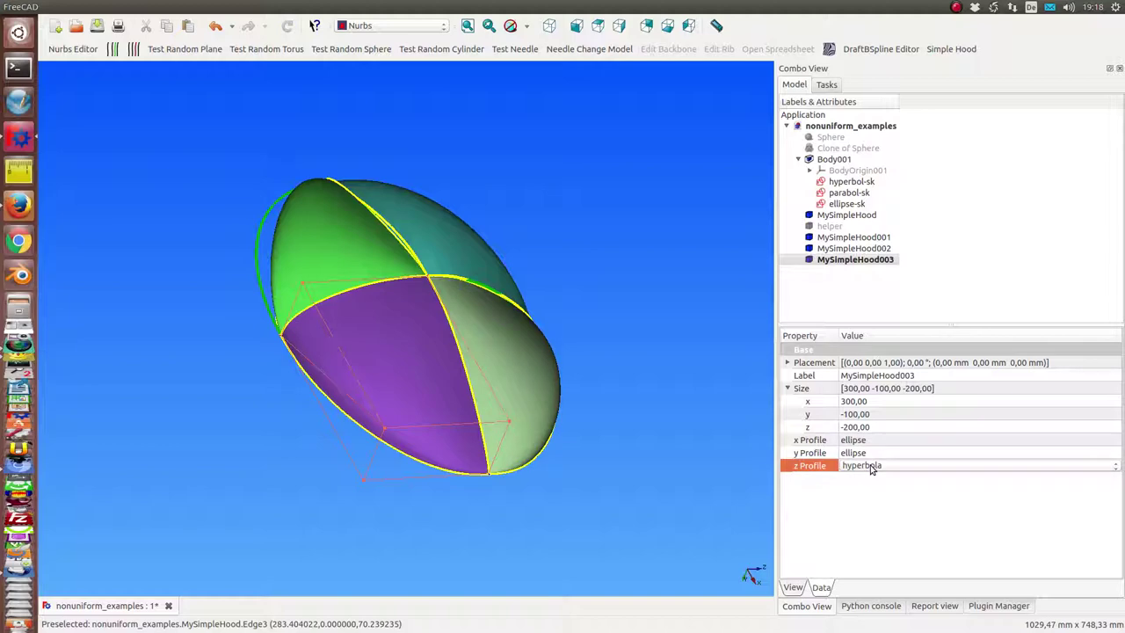
pyautogui.scroll(1, 871, 469)
pyautogui.scroll(1, 871, 468)
# Inspect the closed hood from front, bottom and isometric views, then select MySimpleHood003.
pyautogui.click(712, 470)
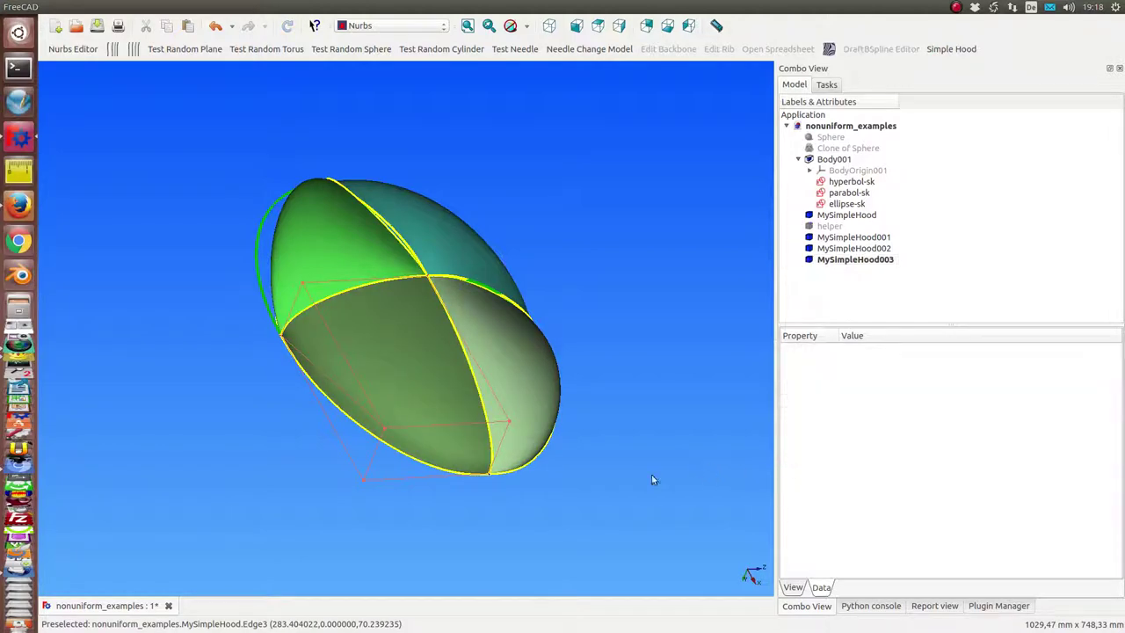
pyautogui.moveTo(651, 480)
pyautogui.mouseDown(button='middle')
pyautogui.moveTo(525, 334)
pyautogui.moveTo(414, 420)
pyautogui.moveTo(527, 477)
pyautogui.moveTo(642, 476)
pyautogui.moveTo(224, 419)
pyautogui.moveTo(455, 515)
pyautogui.moveTo(577, 253)
pyautogui.mouseUp(button='middle')
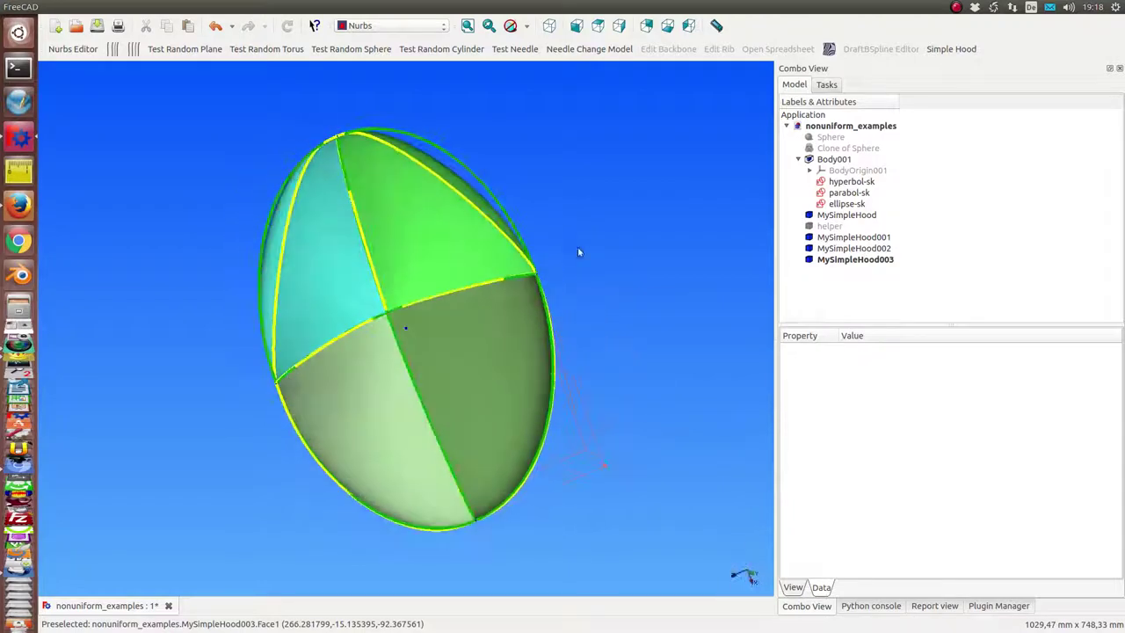
pyautogui.moveTo(73, 282)
pyautogui.mouseDown(button='middle')
pyautogui.moveTo(533, 372)
pyautogui.moveTo(553, 251)
pyautogui.moveTo(555, 325)
pyautogui.mouseUp(button='middle')
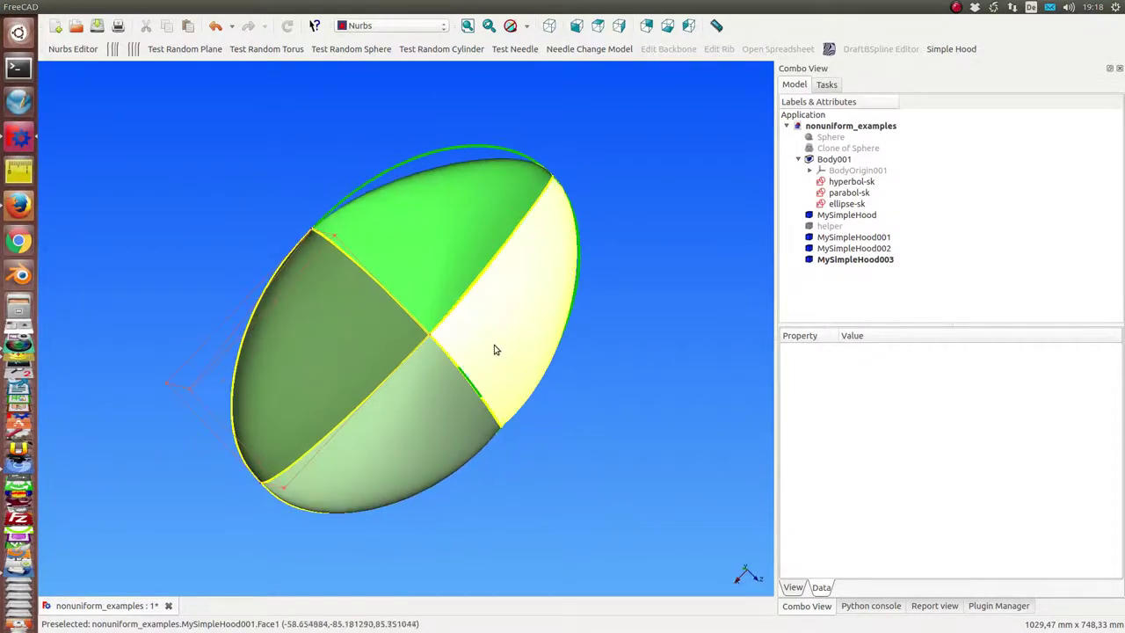
pyautogui.moveTo(490, 354); pyautogui.dragTo(490, 356, button='middle')
pyautogui.press('1')
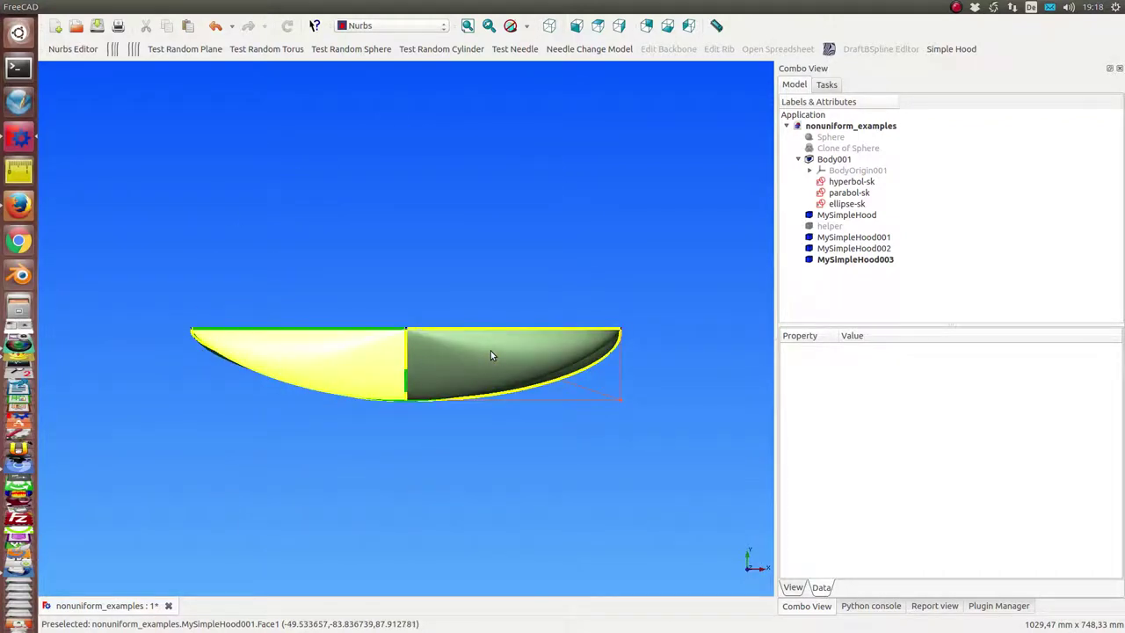
pyautogui.press('5')
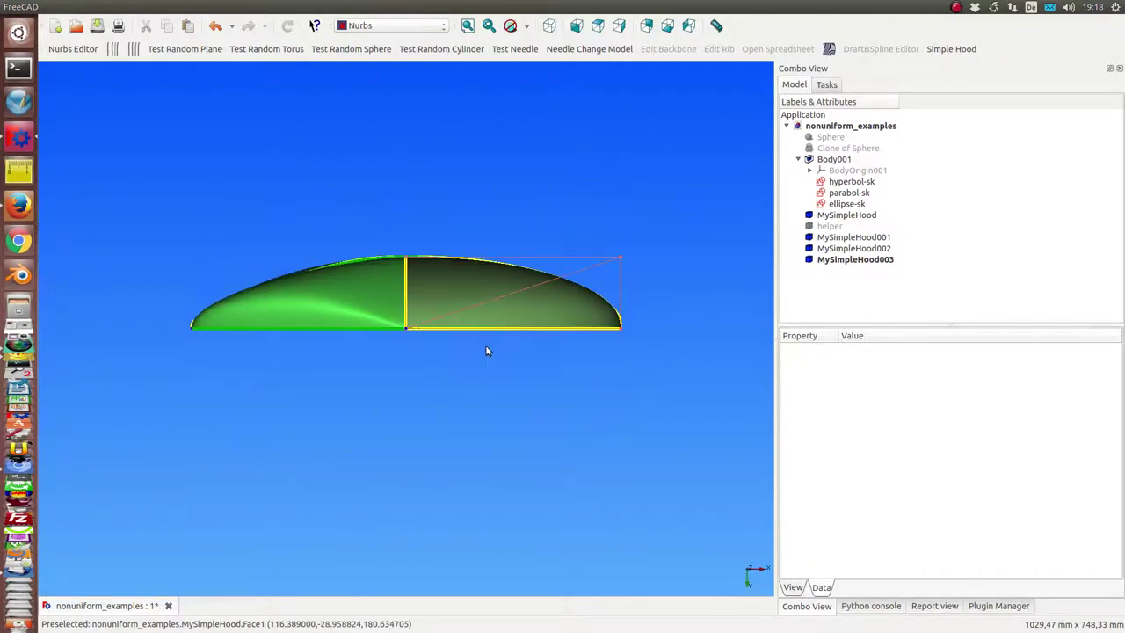
pyautogui.press('0')
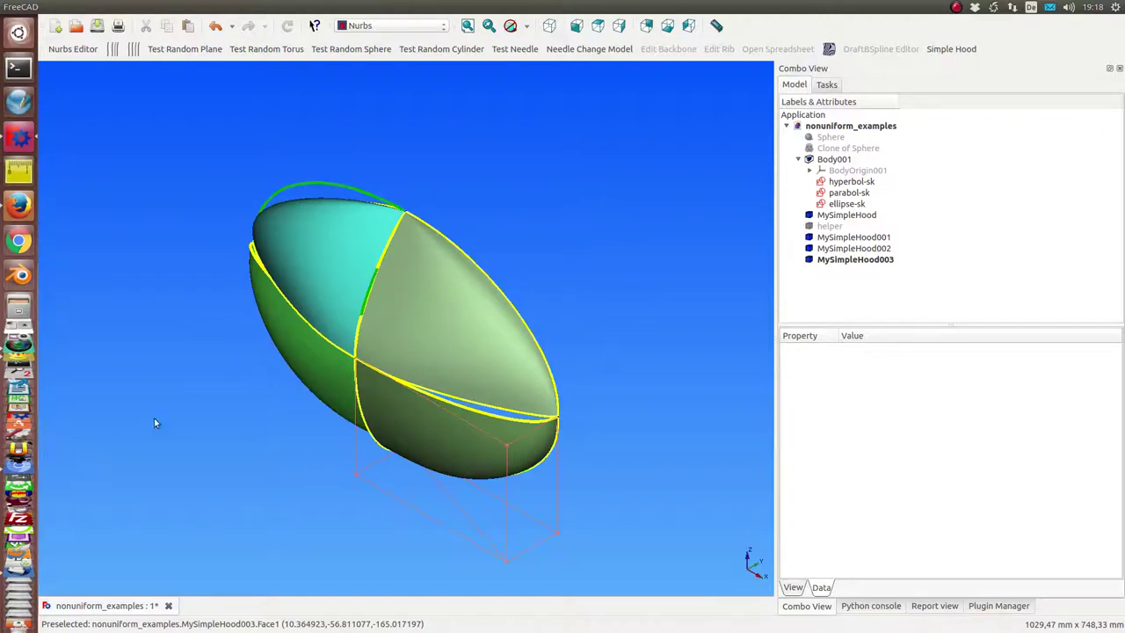
pyautogui.moveTo(154, 423); pyautogui.dragTo(233, 397, button='middle')
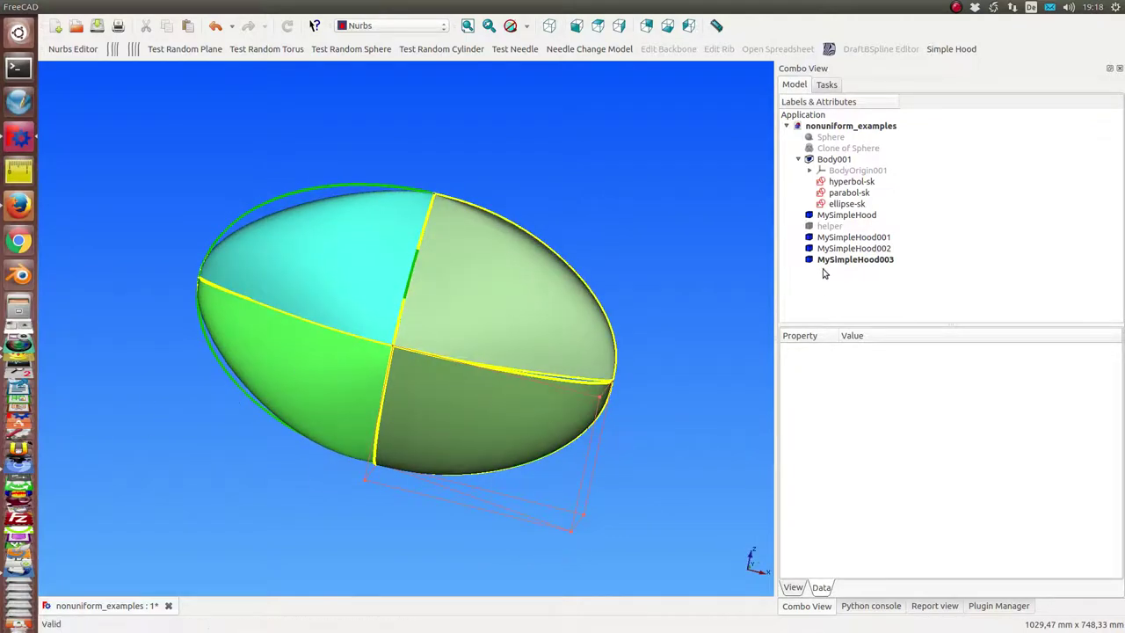
pyautogui.click(829, 262)
pyautogui.moveTo(430, 282)
pyautogui.mouseDown(button='middle')
pyautogui.moveTo(354, 193)
pyautogui.moveTo(377, 326)
pyautogui.moveTo(349, 275)
pyautogui.mouseUp(button='middle')
# Hide MySimpleHood and MySimpleHood001.
pyautogui.click(833, 214)
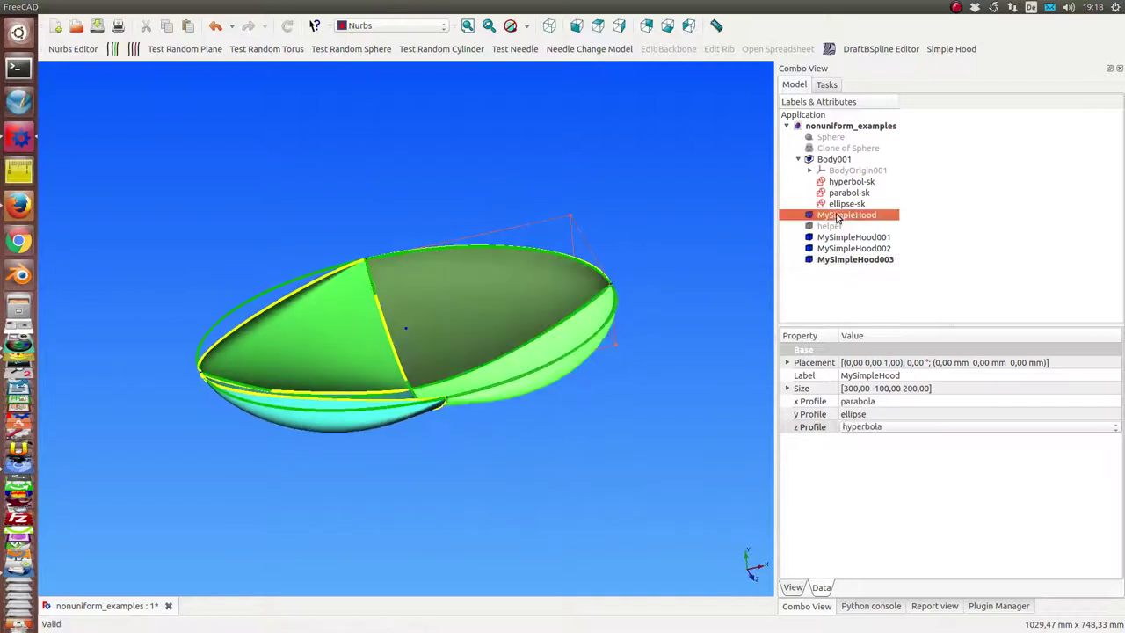
pyautogui.press('space')
pyautogui.click(833, 237)
pyautogui.press('space')
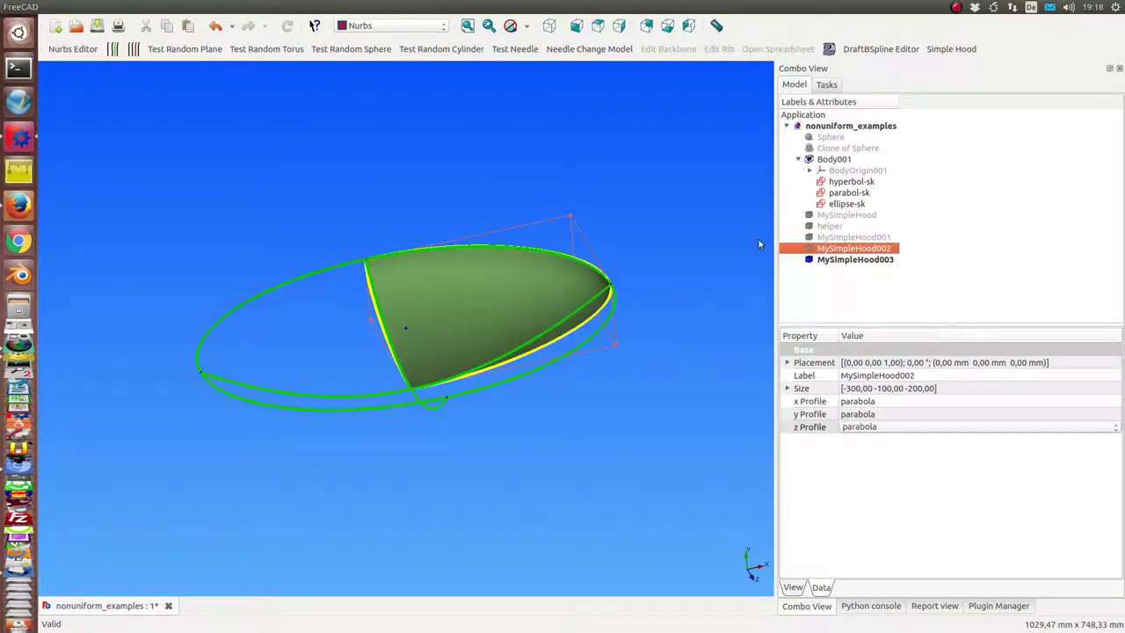
# Show the Sphere and its 3-1-2 scaled Clone of Sphere.
pyautogui.click(831, 138)
pyautogui.press('space')
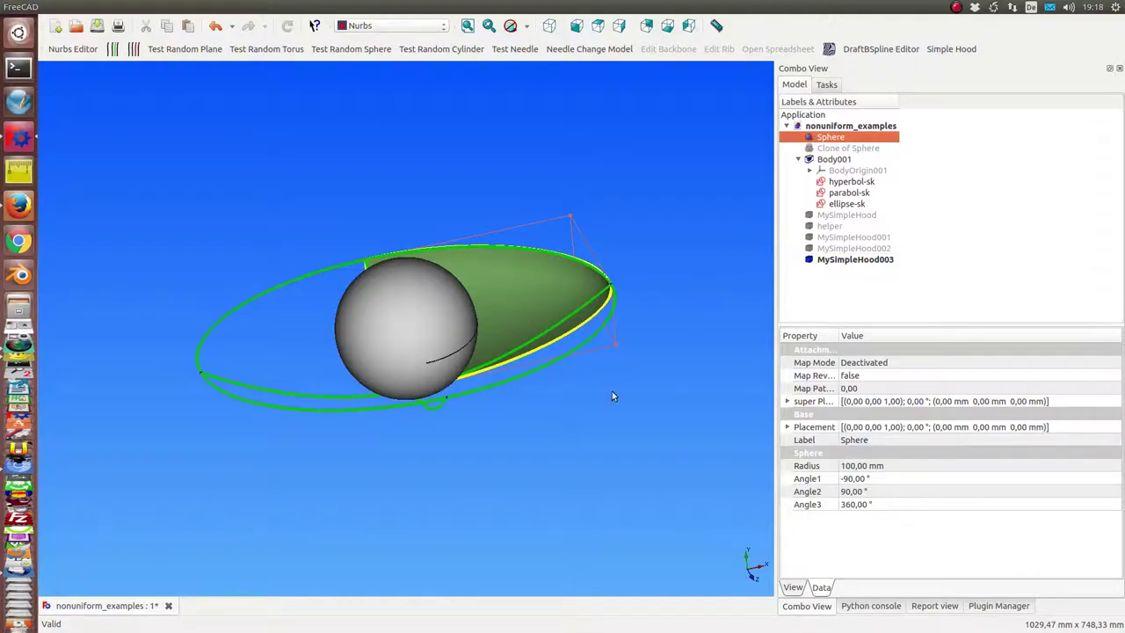
pyautogui.moveTo(612, 396); pyautogui.dragTo(753, 271, button='middle')
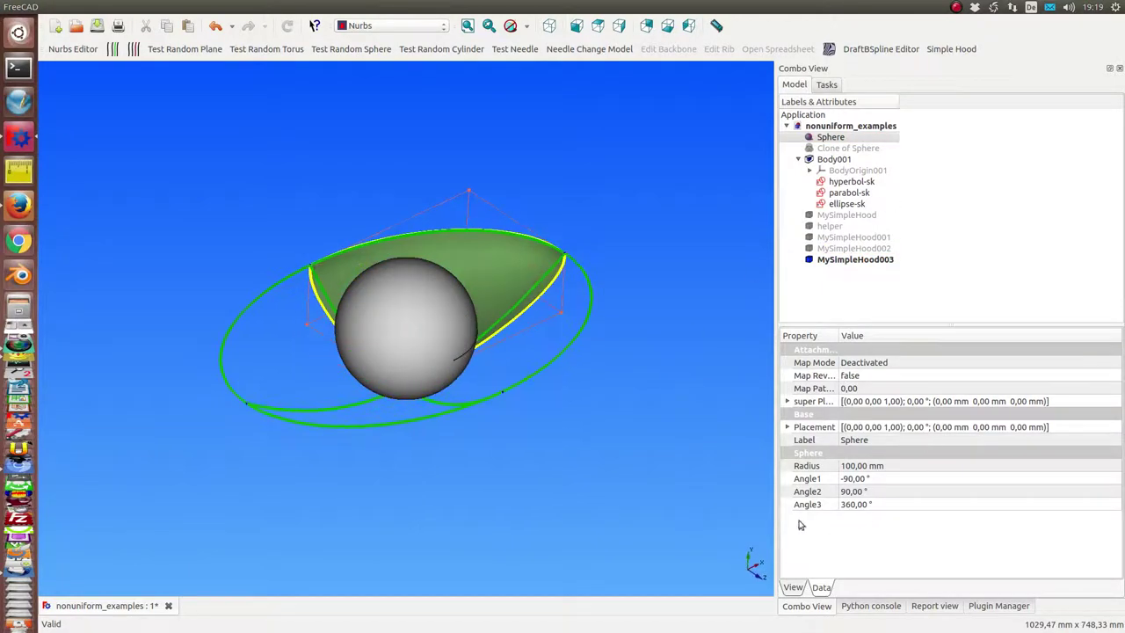
pyautogui.click(851, 159)
pyautogui.press('space')
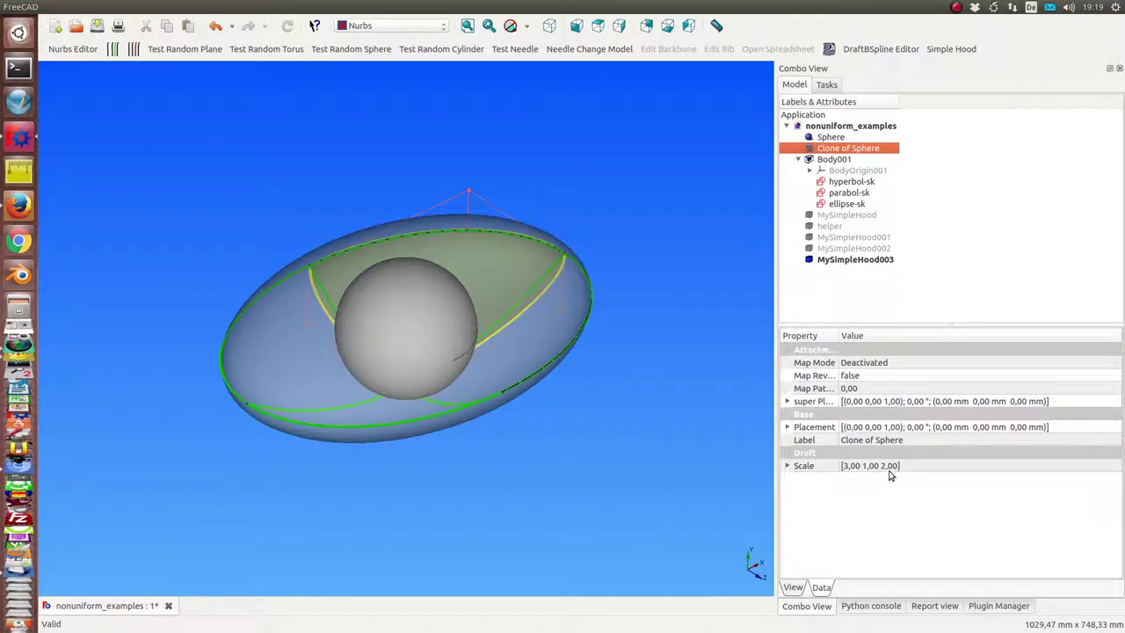
# Orbit the view so the hood and ellipsoid are seen from above, lying horizontal.
pyautogui.click(596, 460)
pyautogui.moveTo(595, 459)
pyautogui.mouseDown(button='middle')
pyautogui.moveTo(551, 454)
pyautogui.moveTo(495, 371)
pyautogui.moveTo(498, 251)
pyautogui.mouseUp(button='middle')
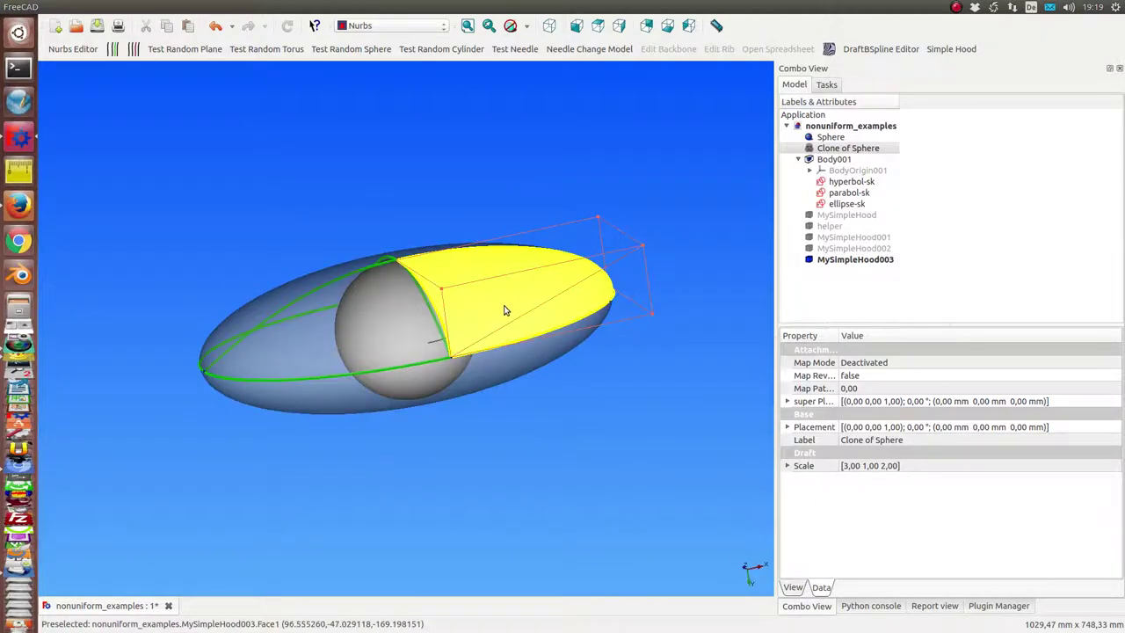
pyautogui.click(834, 262)
pyautogui.moveTo(557, 420); pyautogui.dragTo(503, 422, button='middle')
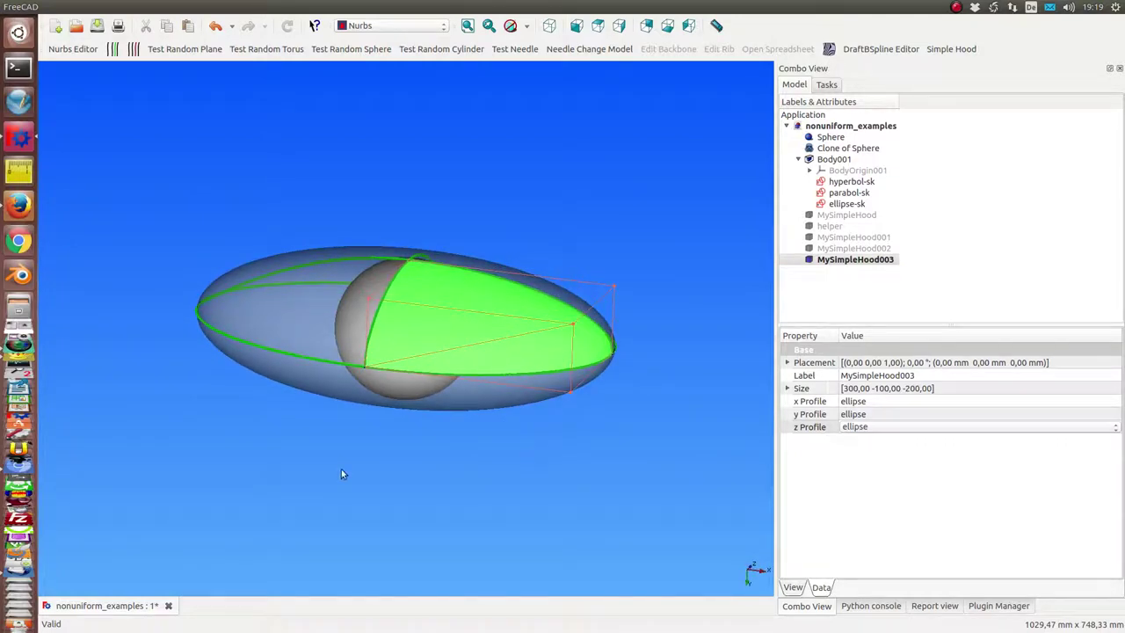
pyautogui.moveTo(342, 474)
pyautogui.mouseDown(button='middle')
pyautogui.moveTo(337, 427)
pyautogui.moveTo(502, 428)
pyautogui.moveTo(73, 381)
pyautogui.moveTo(70, 447)
pyautogui.moveTo(340, 509)
pyautogui.moveTo(227, 458)
pyautogui.mouseUp(button='middle')
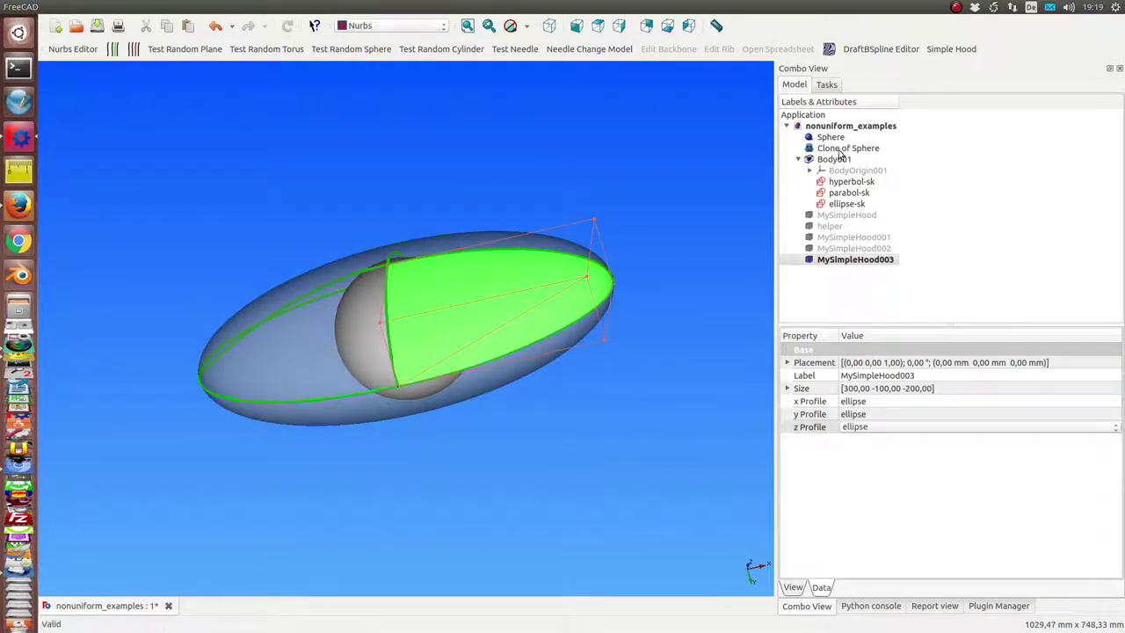
pyautogui.moveTo(381, 519); pyautogui.dragTo(376, 443, button='middle')
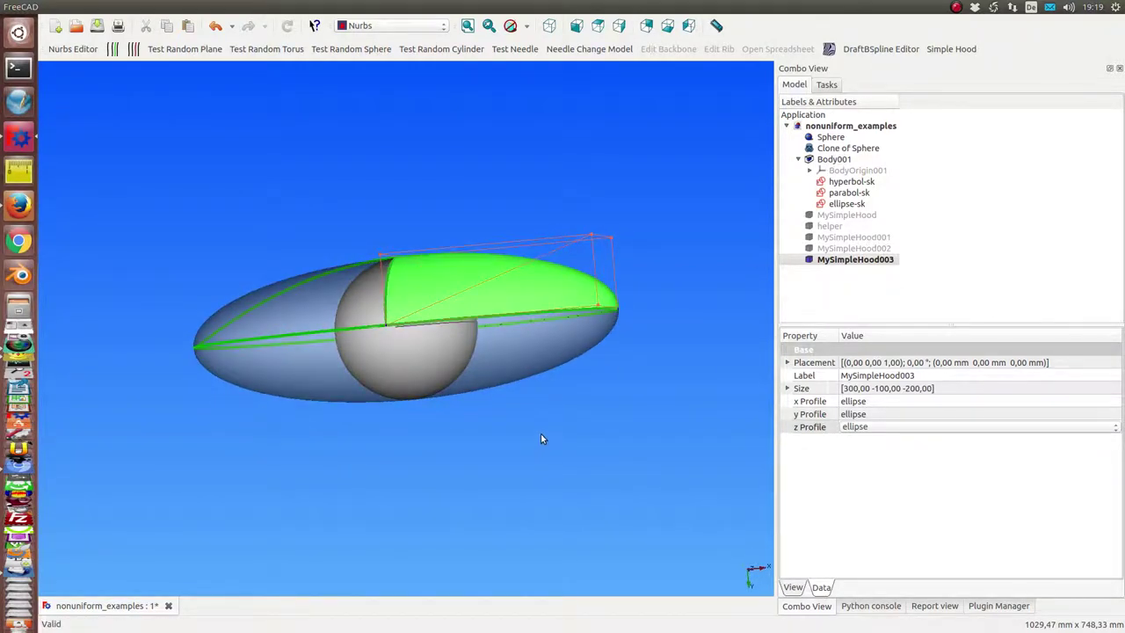
pyautogui.moveTo(541, 438)
pyautogui.mouseDown(button='middle')
pyautogui.moveTo(527, 475)
pyautogui.moveTo(329, 535)
pyautogui.moveTo(219, 384)
pyautogui.mouseUp(button='middle')
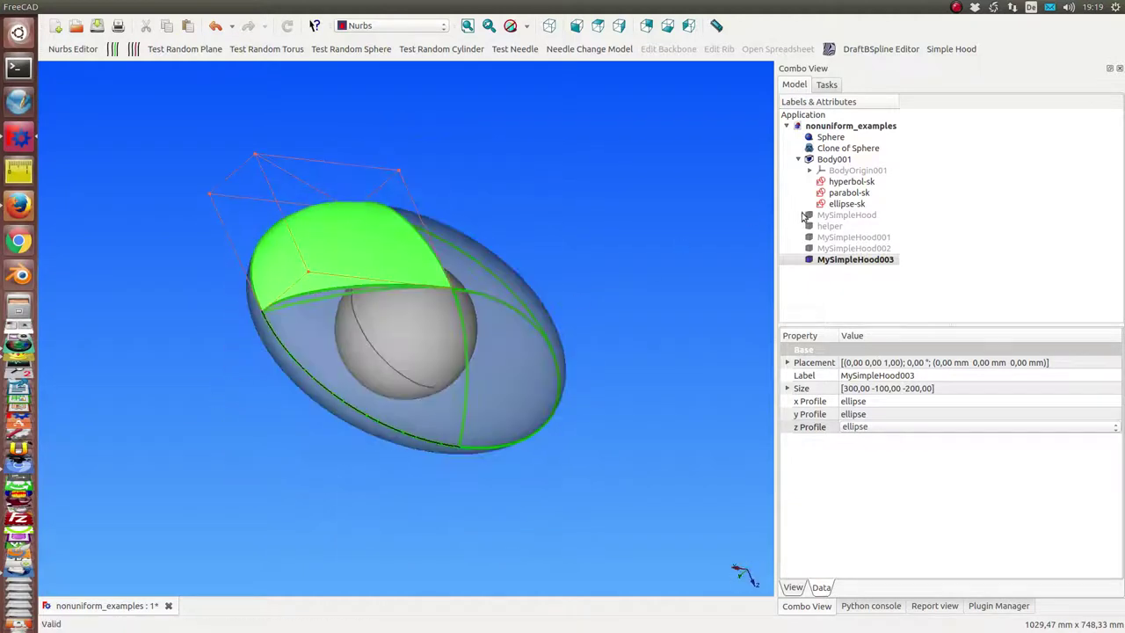
# Apply zebra striping to MySimpleHood003 and close the Zebra Tool panel.
pyautogui.click(847, 256)
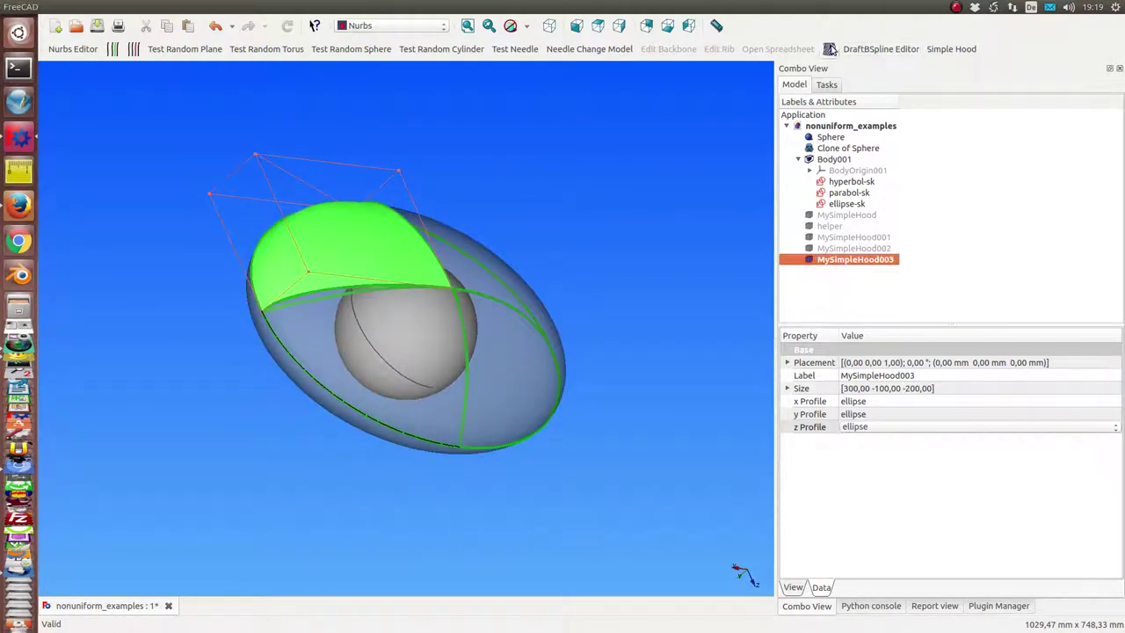
pyautogui.click(829, 49)
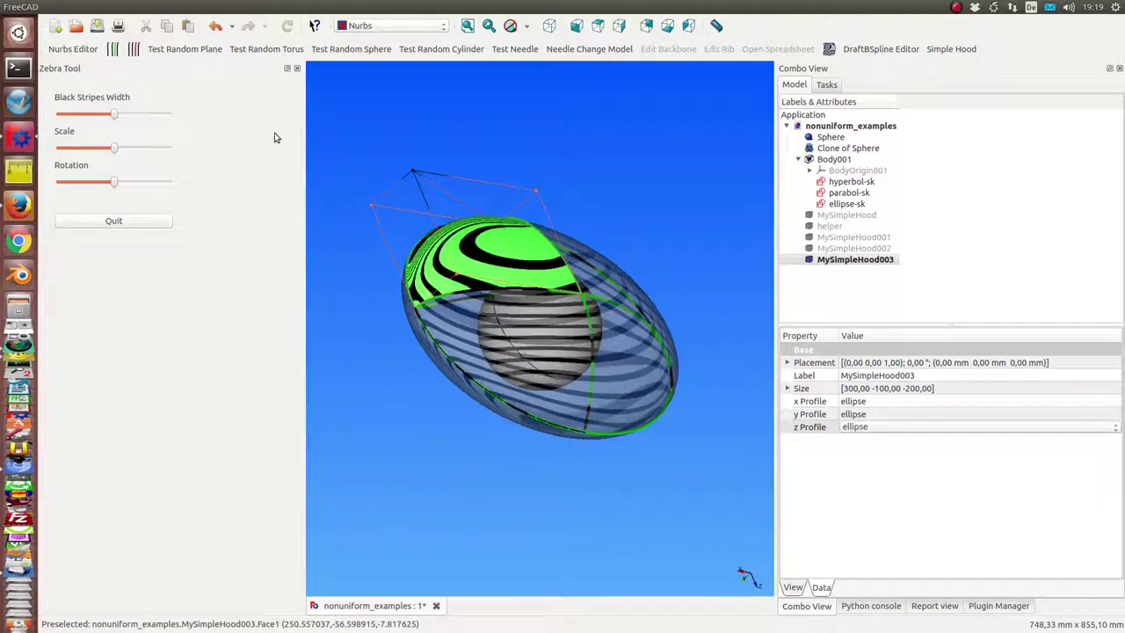
pyautogui.click(296, 69)
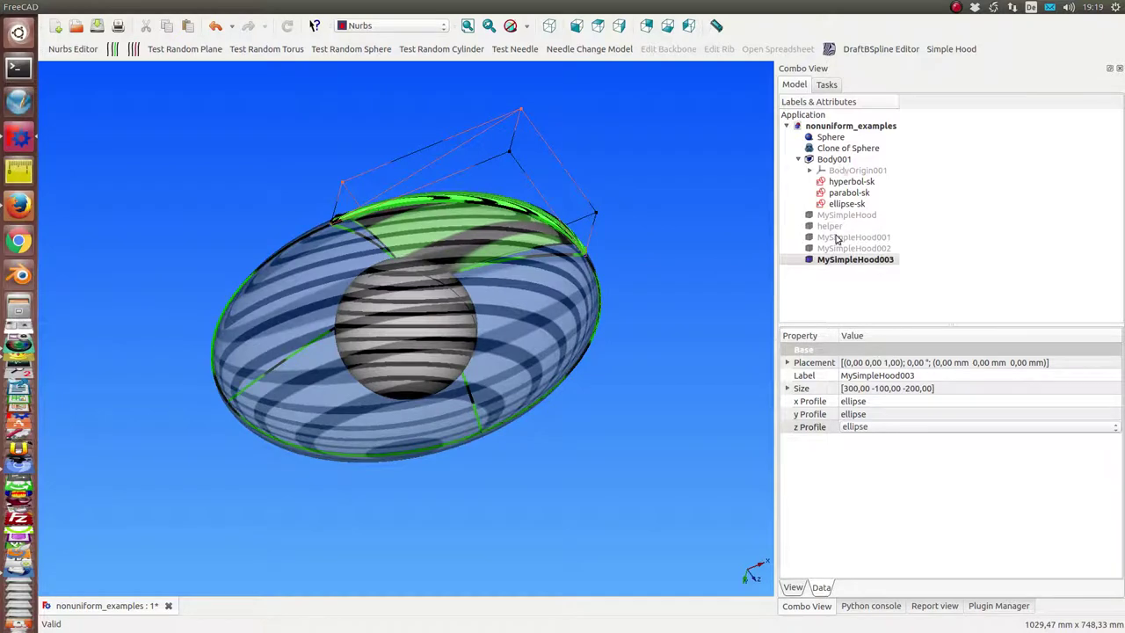
# Delete the helper object and hide Clone of Sphere.
pyautogui.click(835, 226)
pyautogui.press('Delete')
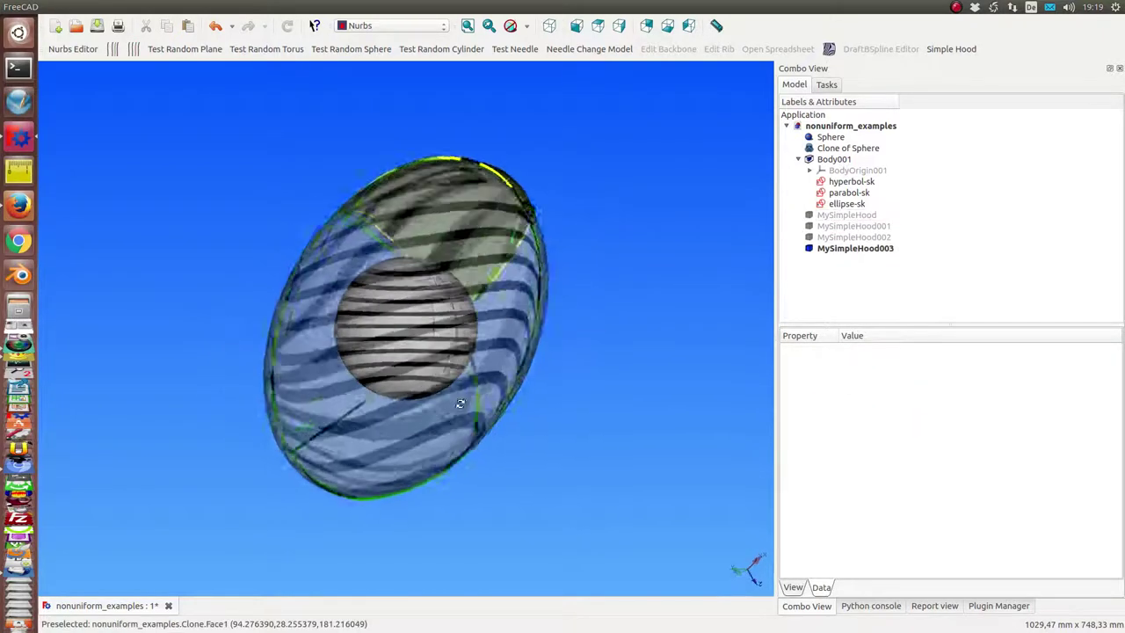
pyautogui.click(844, 148)
pyautogui.press('space')
# Hide the Sphere and make MySimpleHood, MySimpleHood001 and MySimpleHood002 visible again.
pyautogui.press('space')
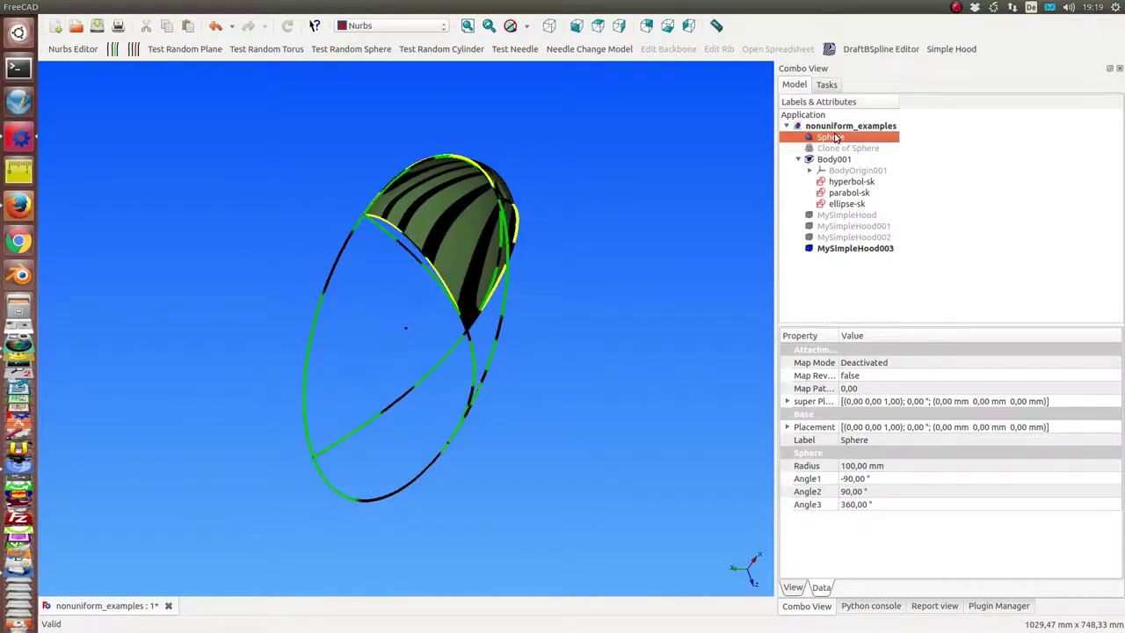
pyautogui.click(843, 237)
pyautogui.press('space')
pyautogui.press('space')
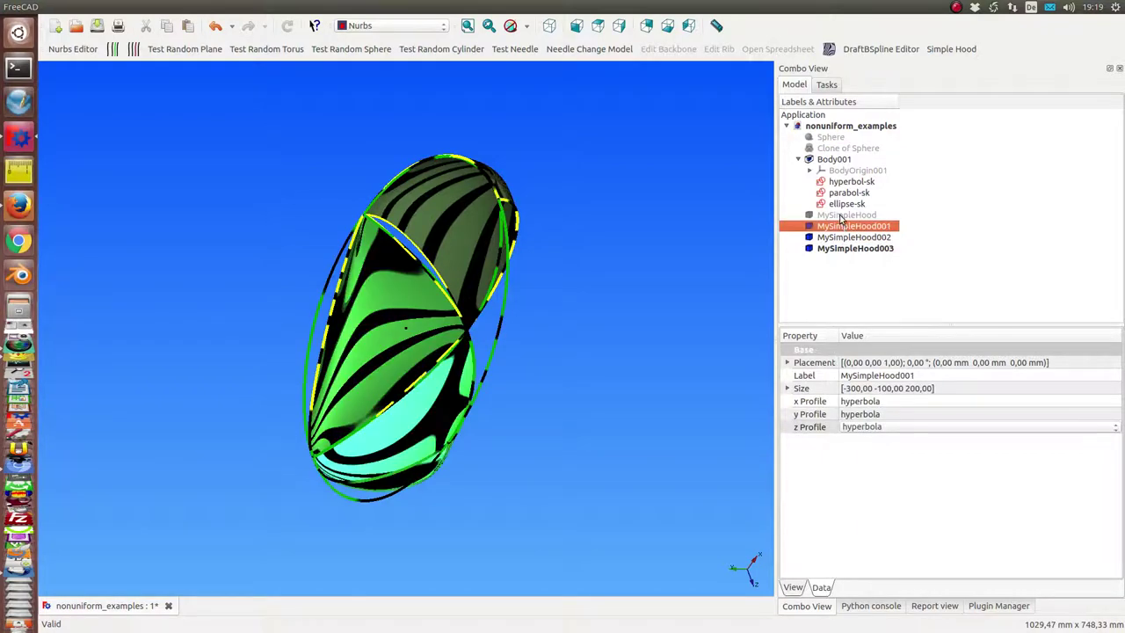
pyautogui.click(842, 215)
pyautogui.press('space')
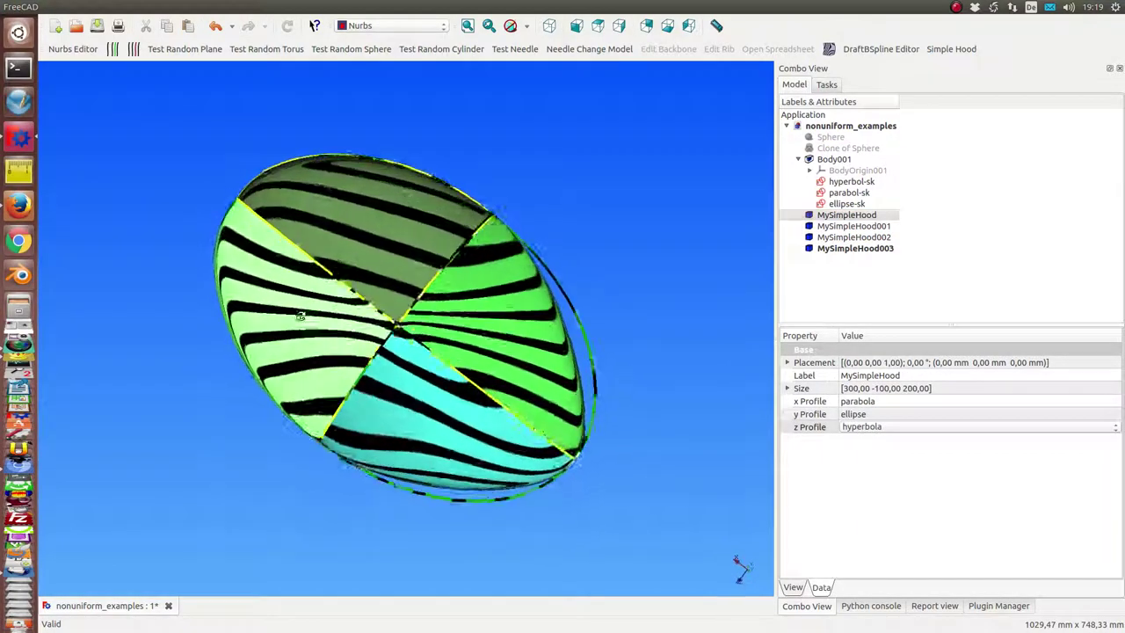